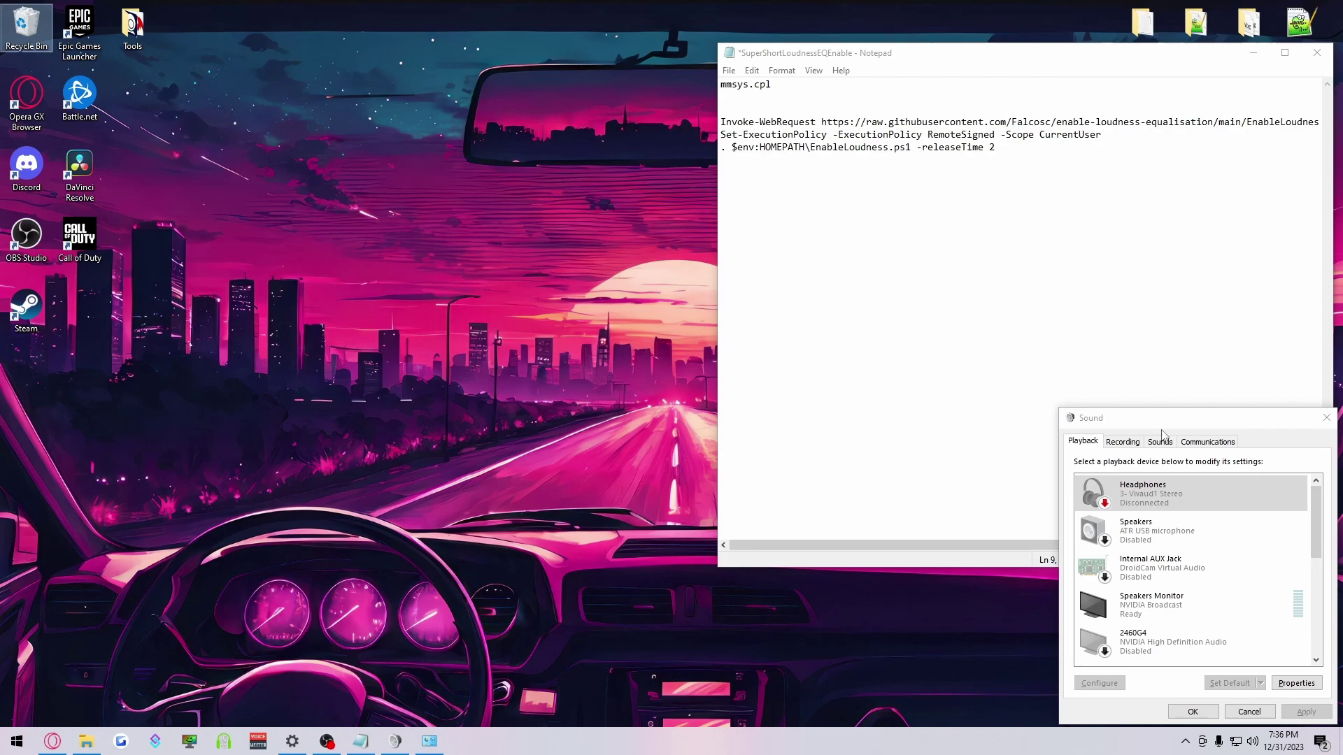
- Reopen the Sound settings through Control Panel's sound shortcut, then minimize Control Panel
mouse_move(1166, 421)
mouse_down()
mouse_move(767, 267)
mouse_move(931, 272)
mouse_move(1152, 423)
mouse_move(1171, 422)
mouse_up()
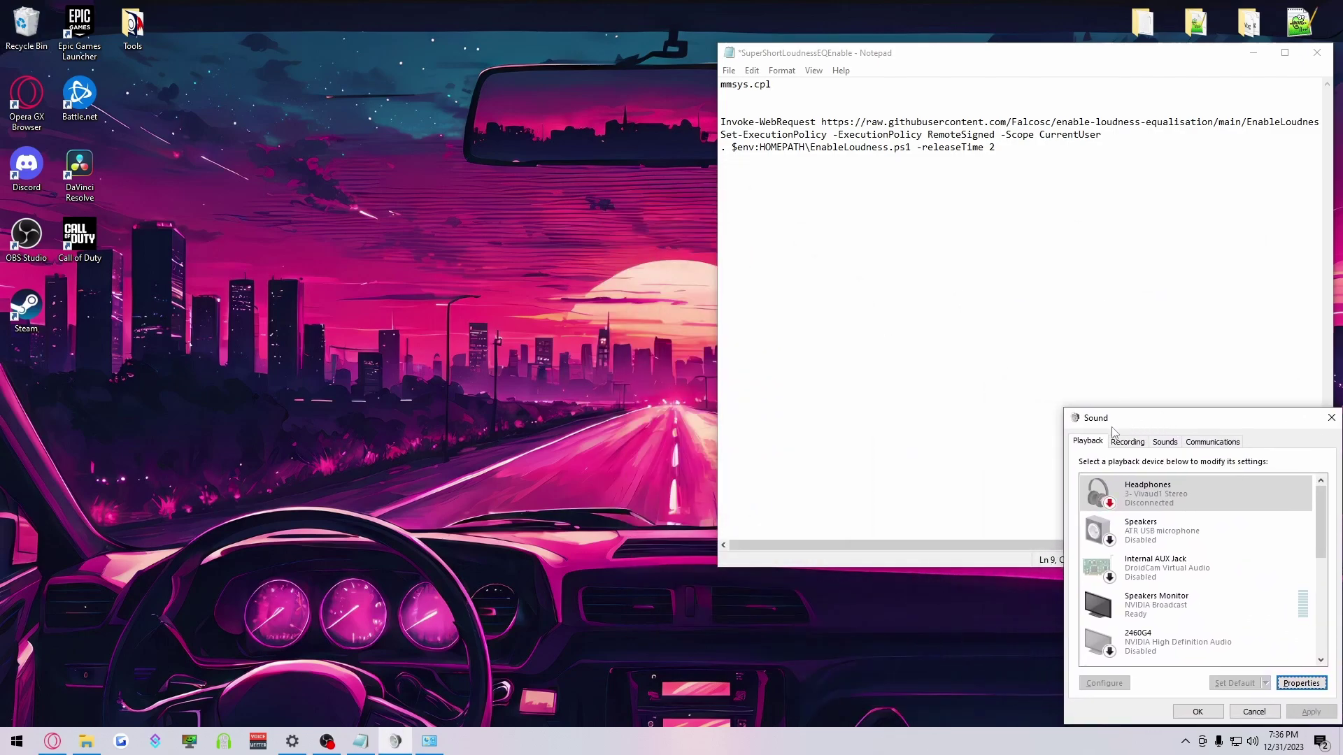
key(super)
text(cons)
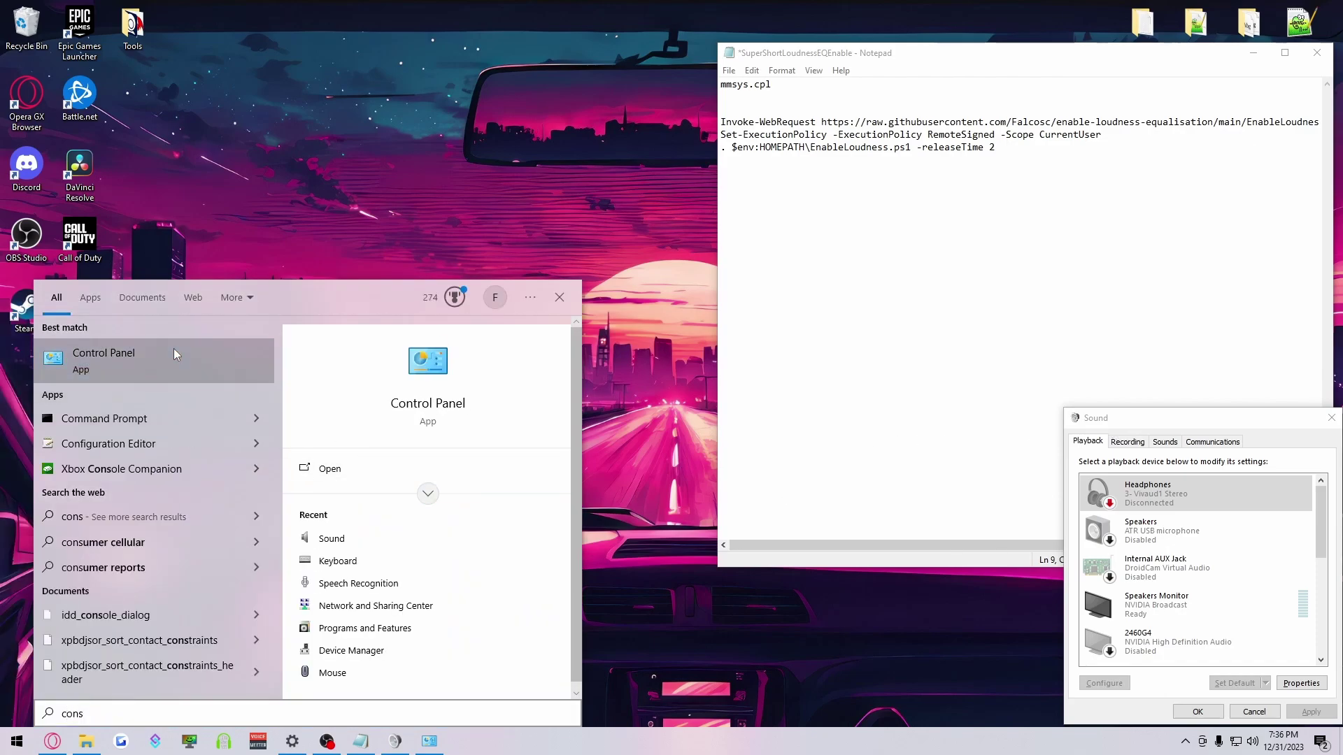
click(174, 349)
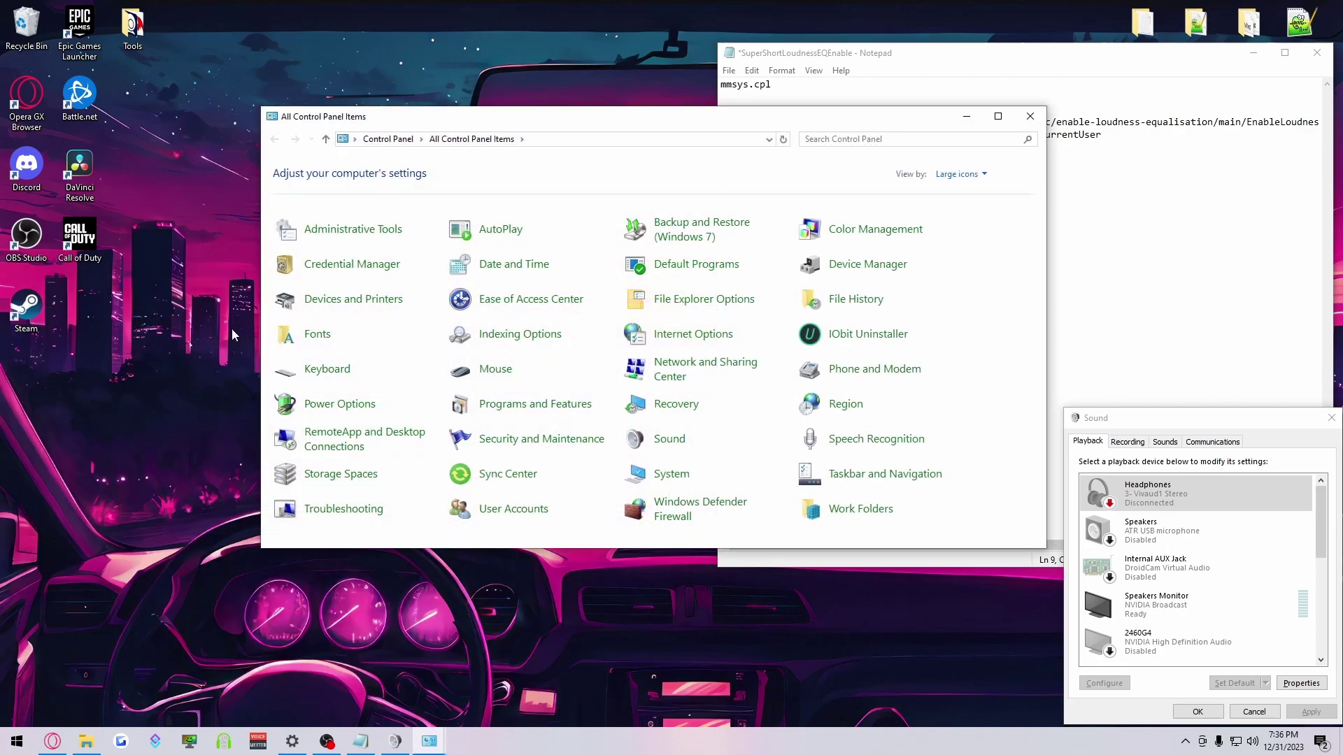
right_click(1252, 742)
click(1223, 705)
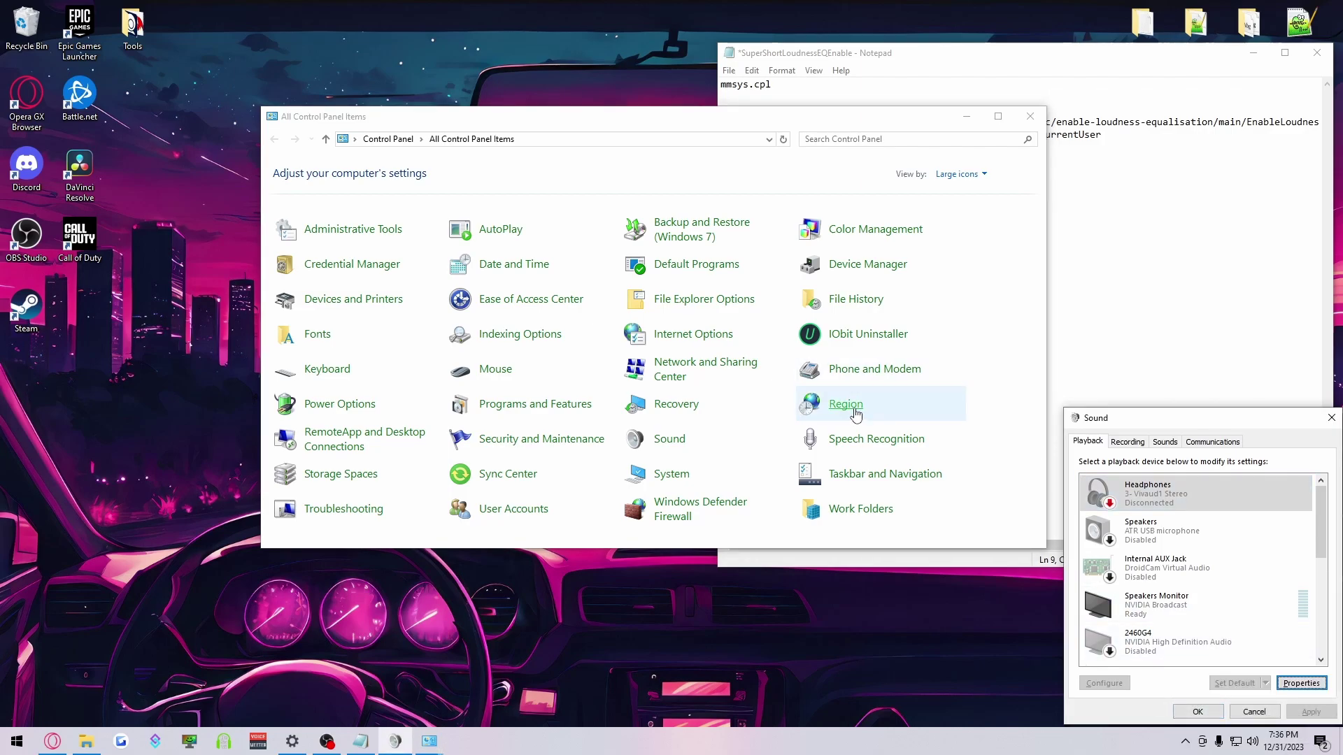
click(967, 116)
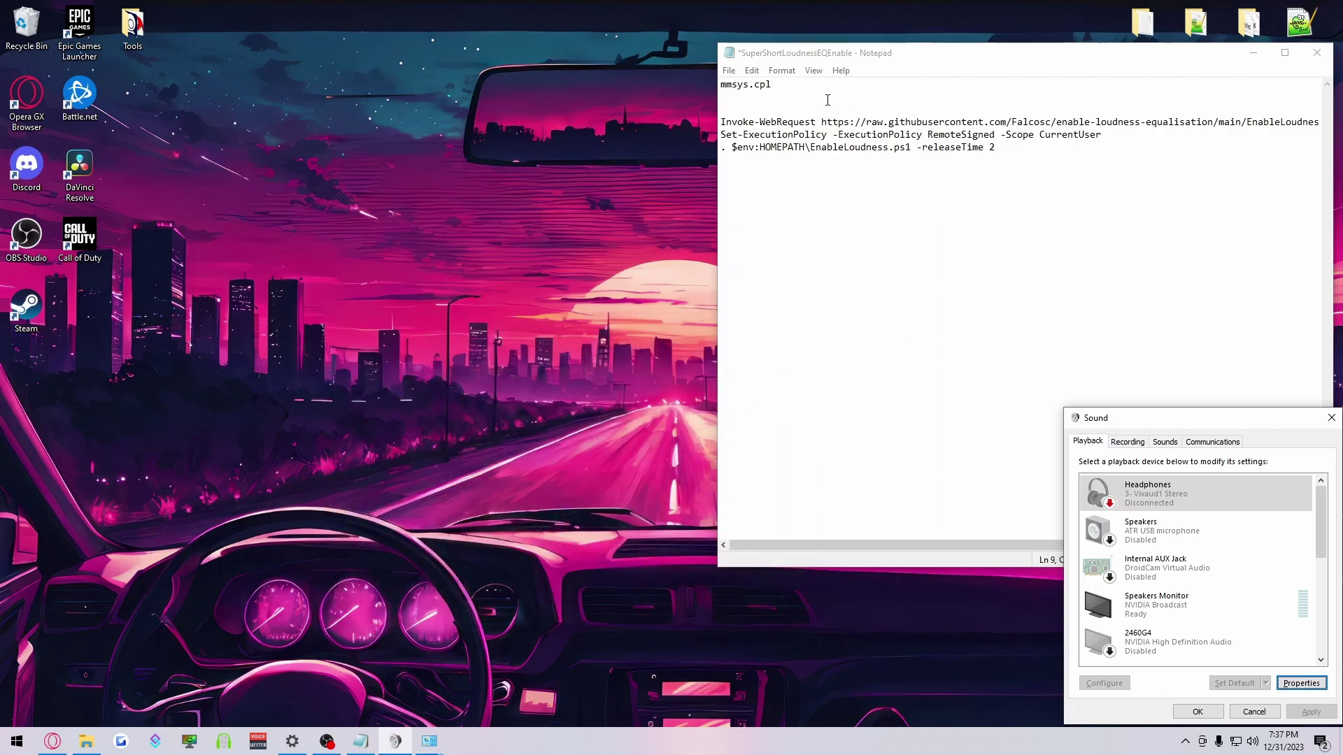
- Launch mmsys.cpl from Windows Search, as named in the Notepad script
click(780, 91)
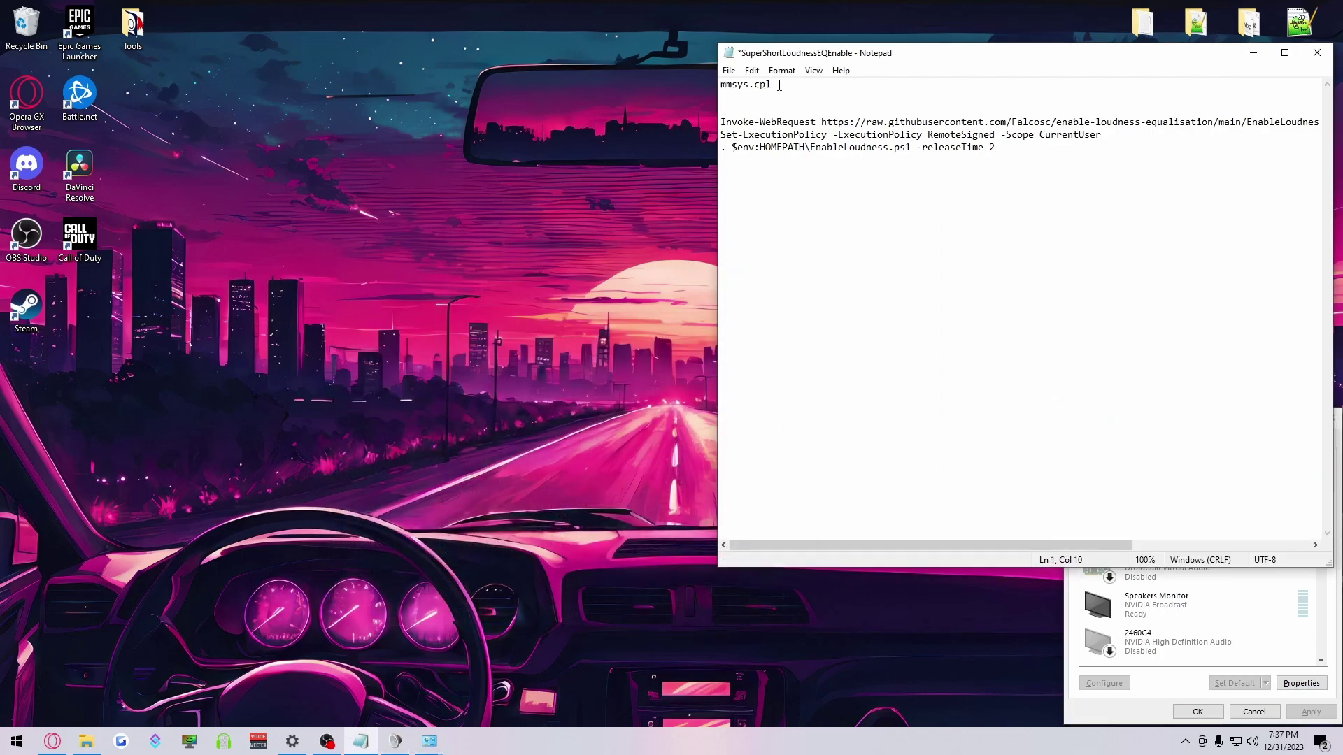
drag(780, 85, 721, 84)
click(771, 85)
key(super)
text(m)
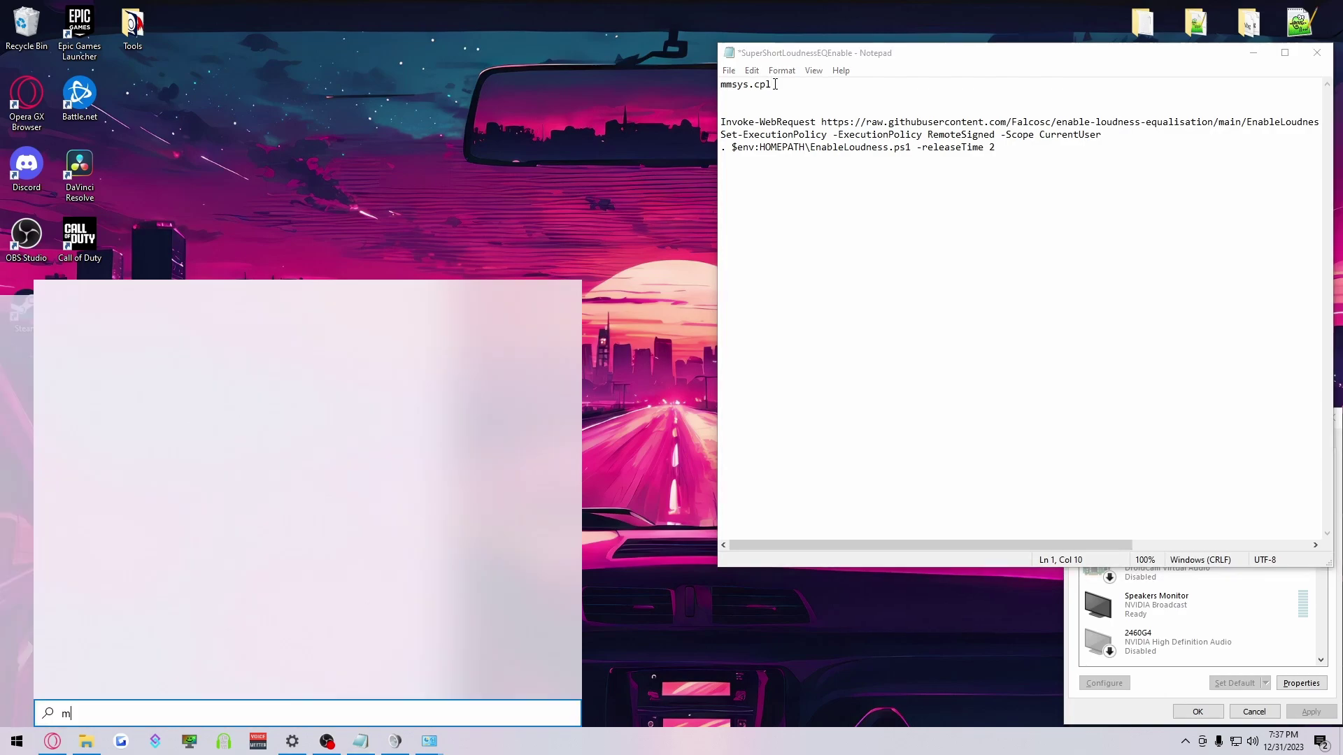
text(msys.cpl)
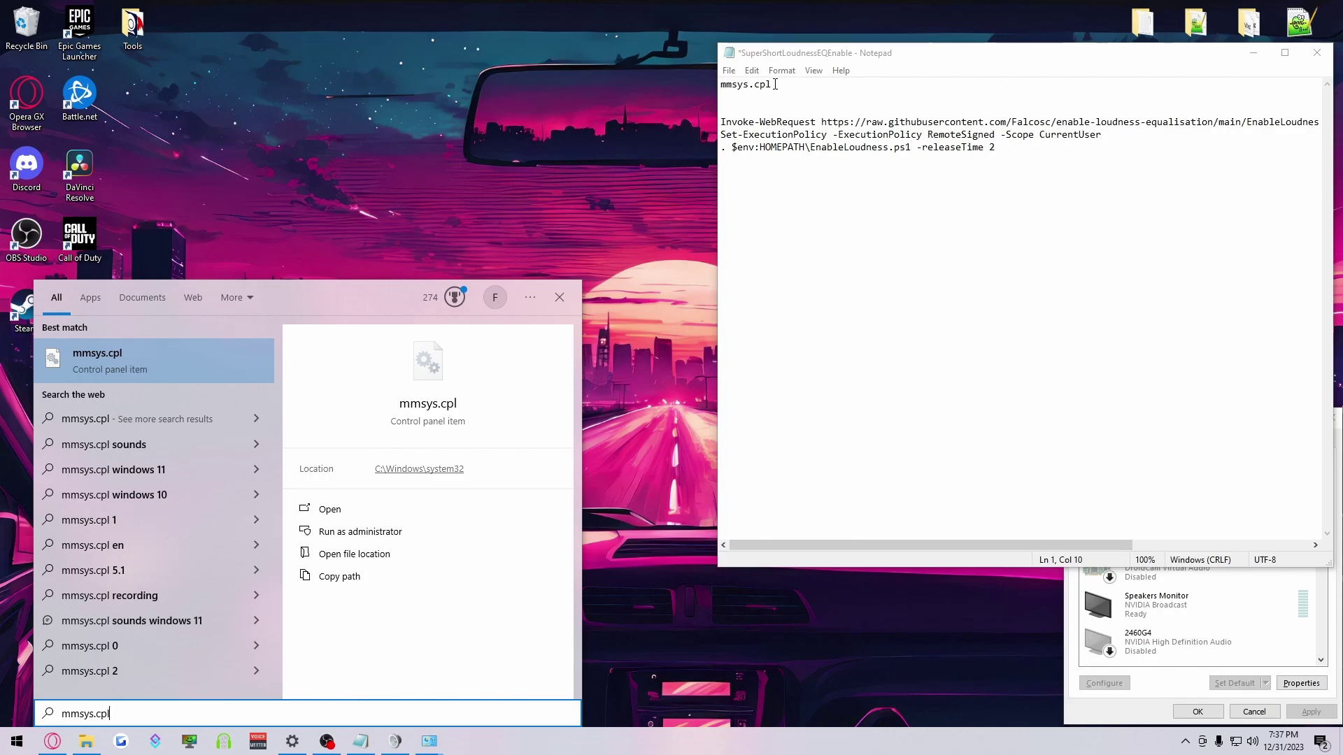
key(Return)
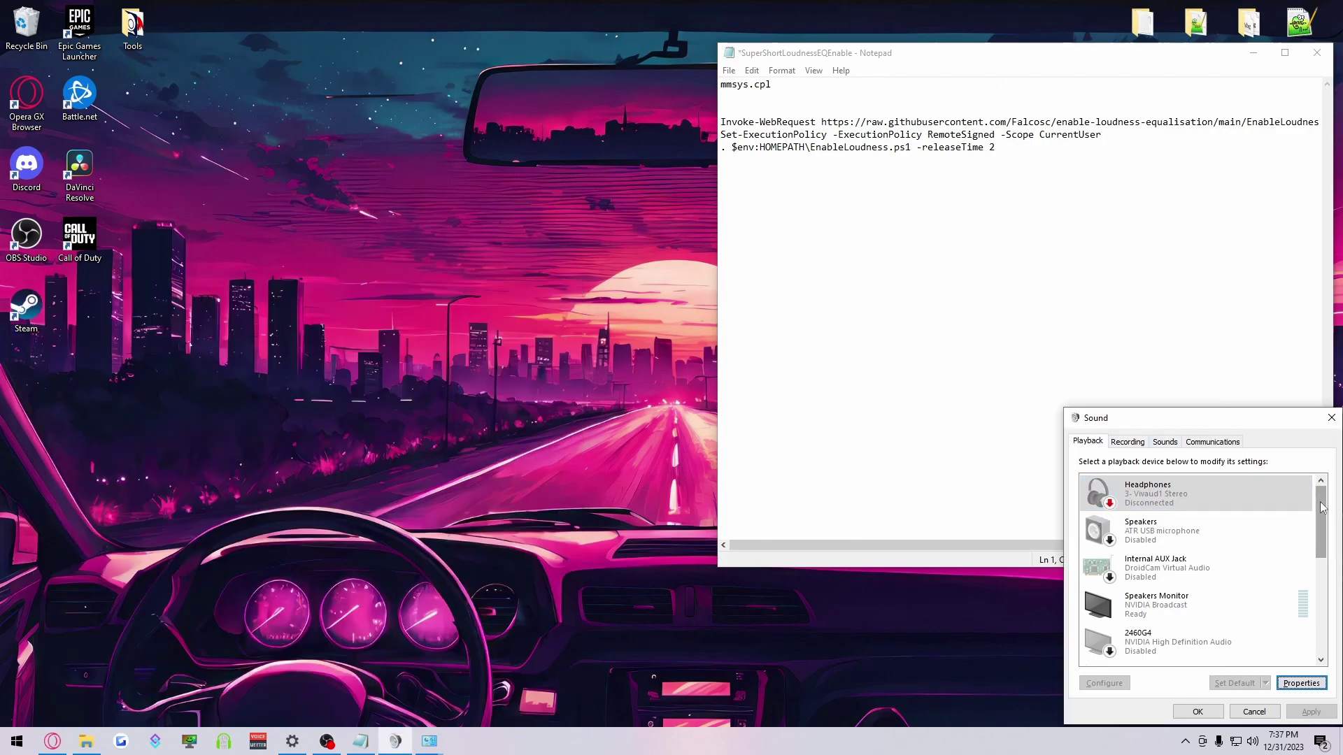
- Scroll the Playback list and select Speakers Dafult (Realtek High Definition Audio)
drag(1322, 509, 1338, 605)
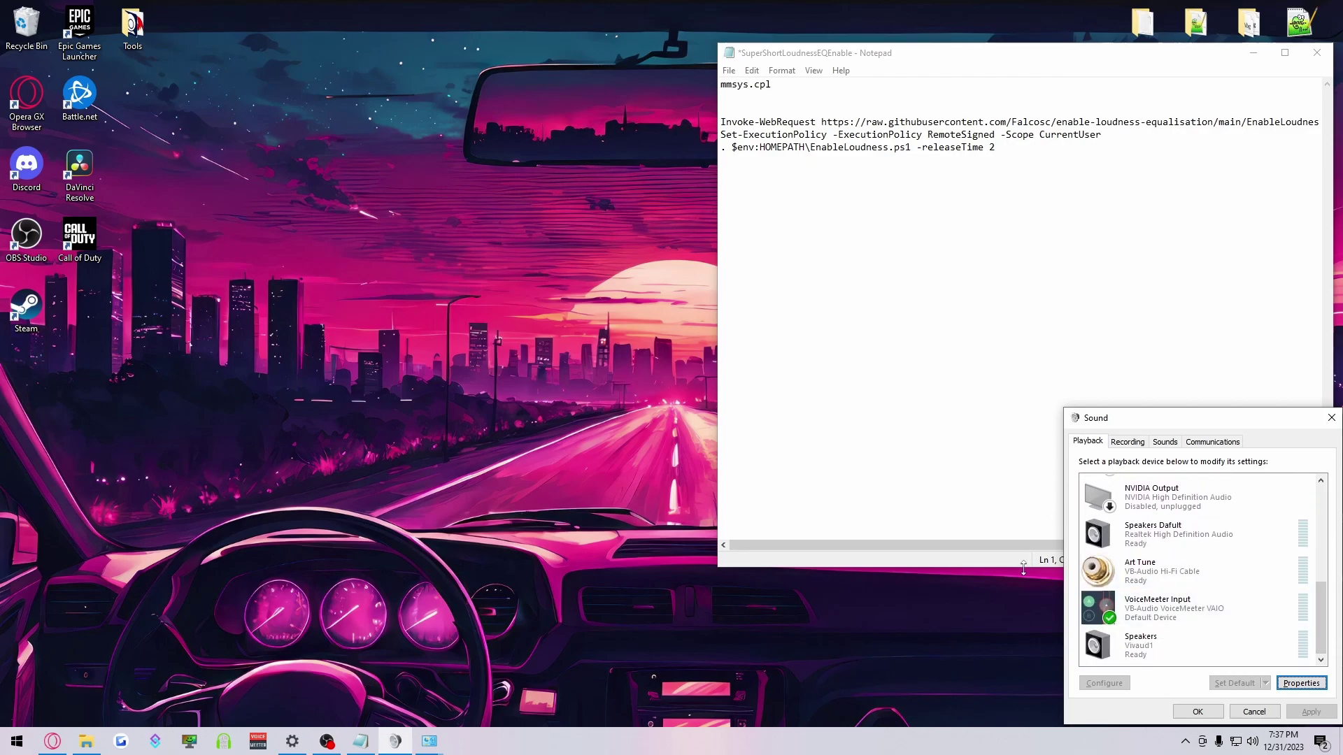
drag(996, 147, 738, 122)
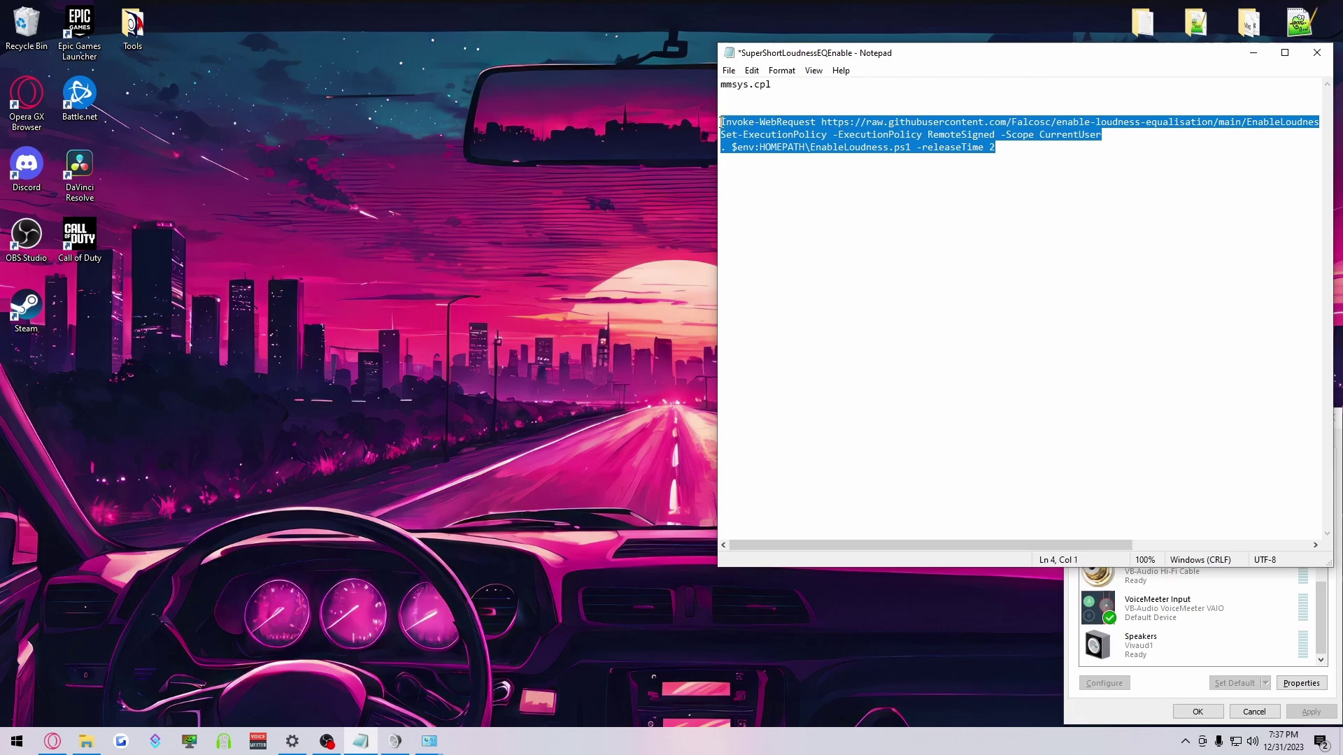
click(782, 129)
click(1179, 683)
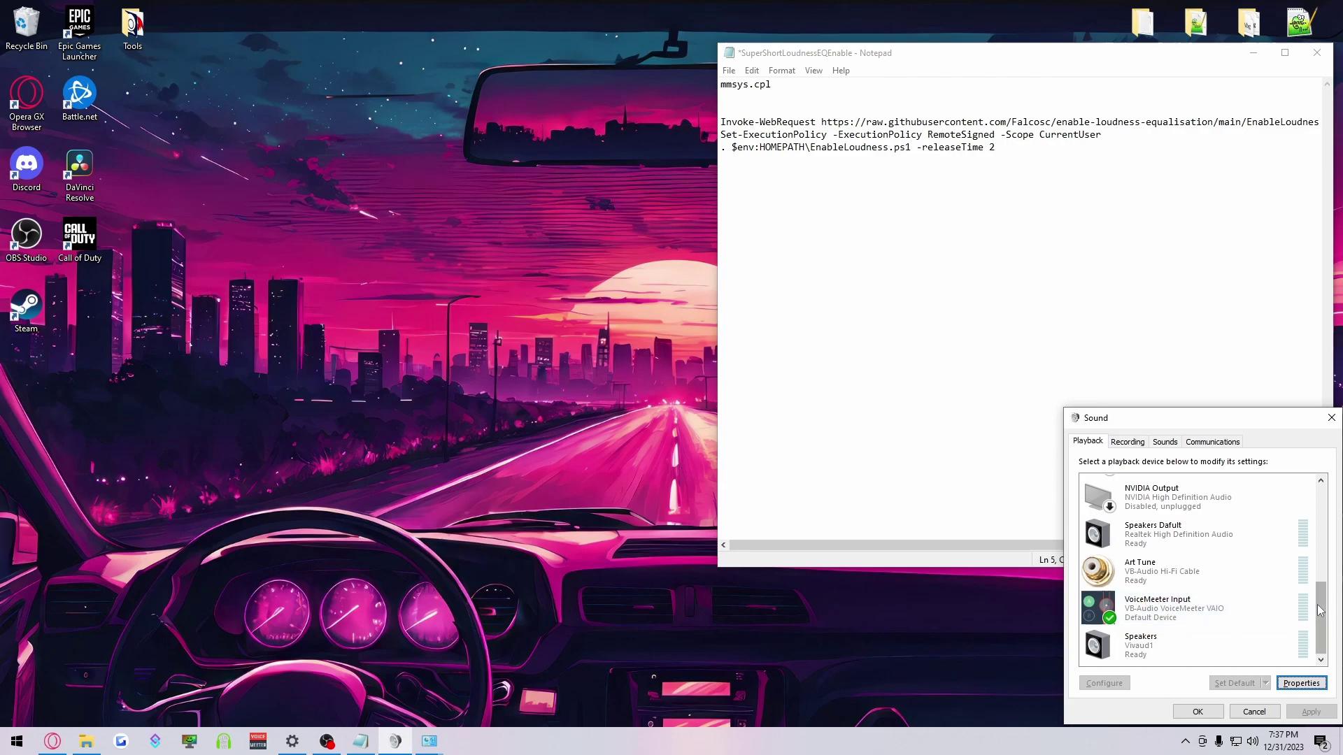
drag(1320, 611, 1322, 629)
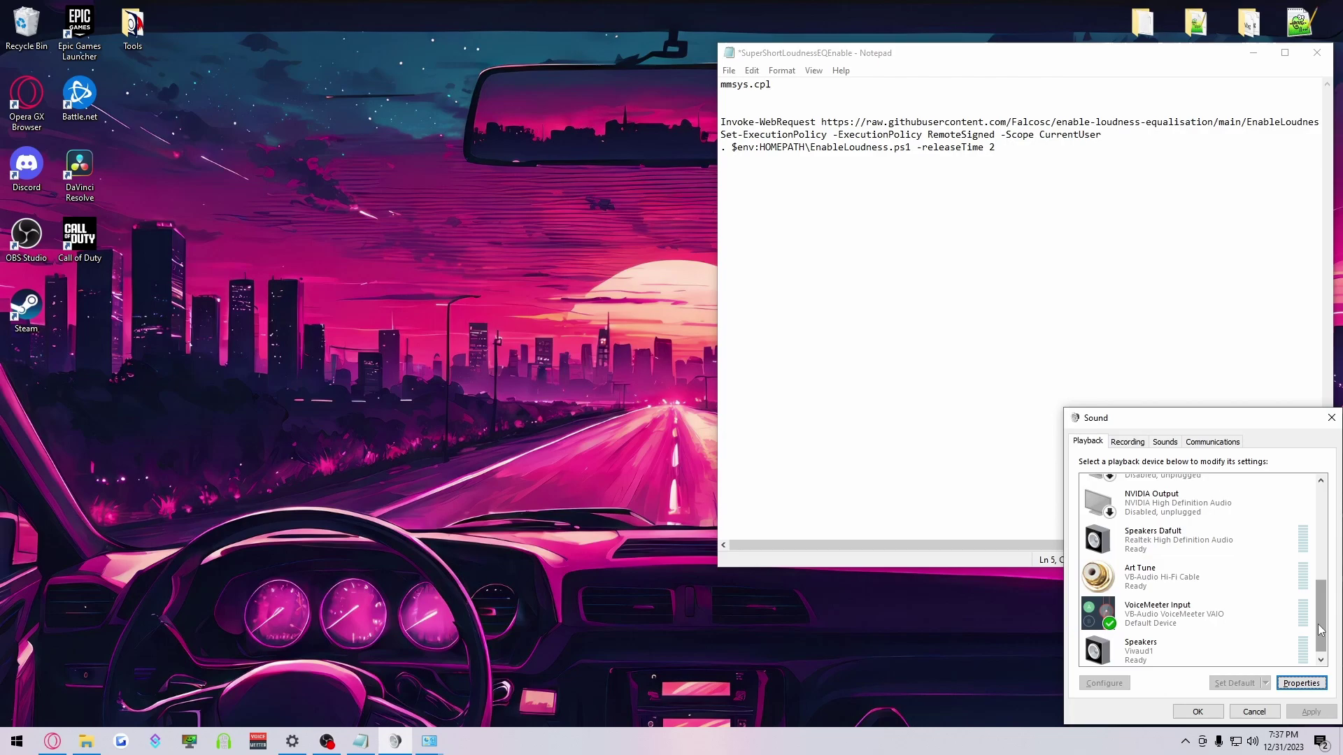
drag(1321, 630, 1320, 633)
click(1107, 544)
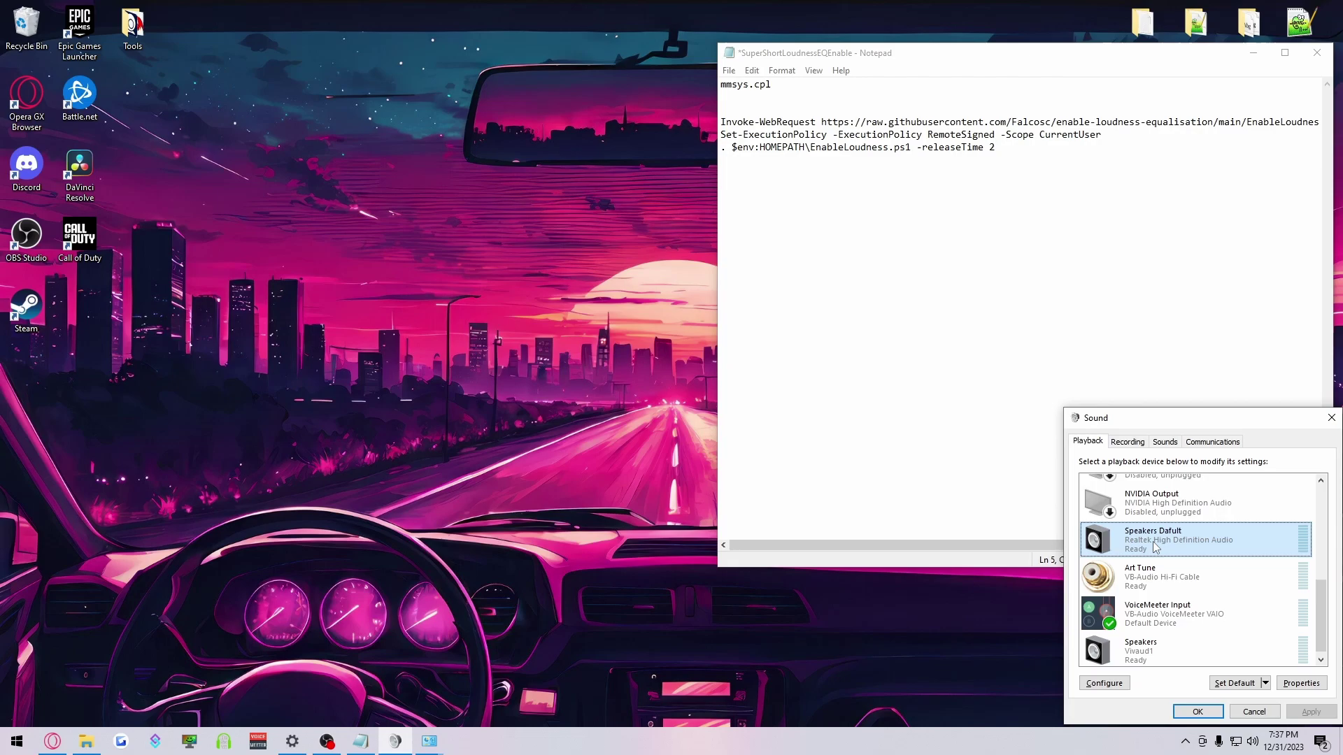
- Close Speakers Dafult properties and copy the Invoke-WebRequest through -releaseTime 2 lines
click(1300, 683)
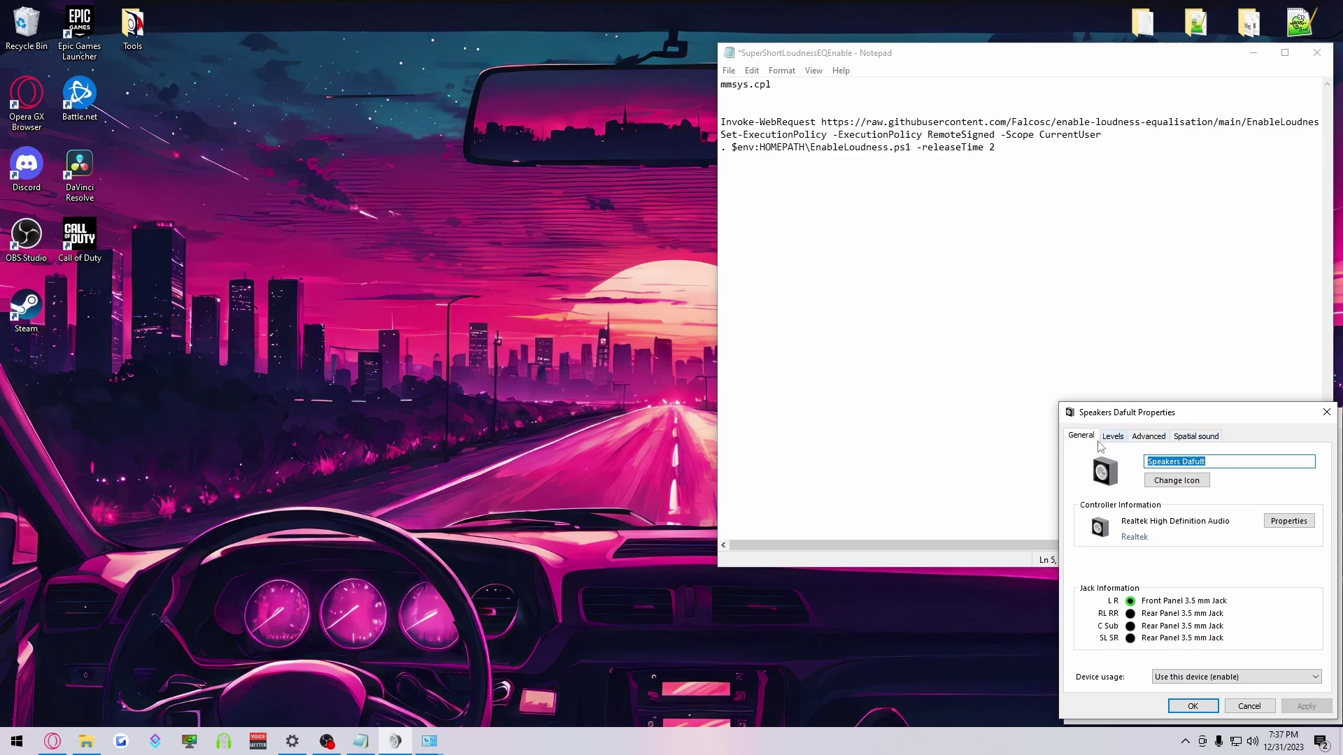
click(1327, 414)
drag(997, 148, 739, 126)
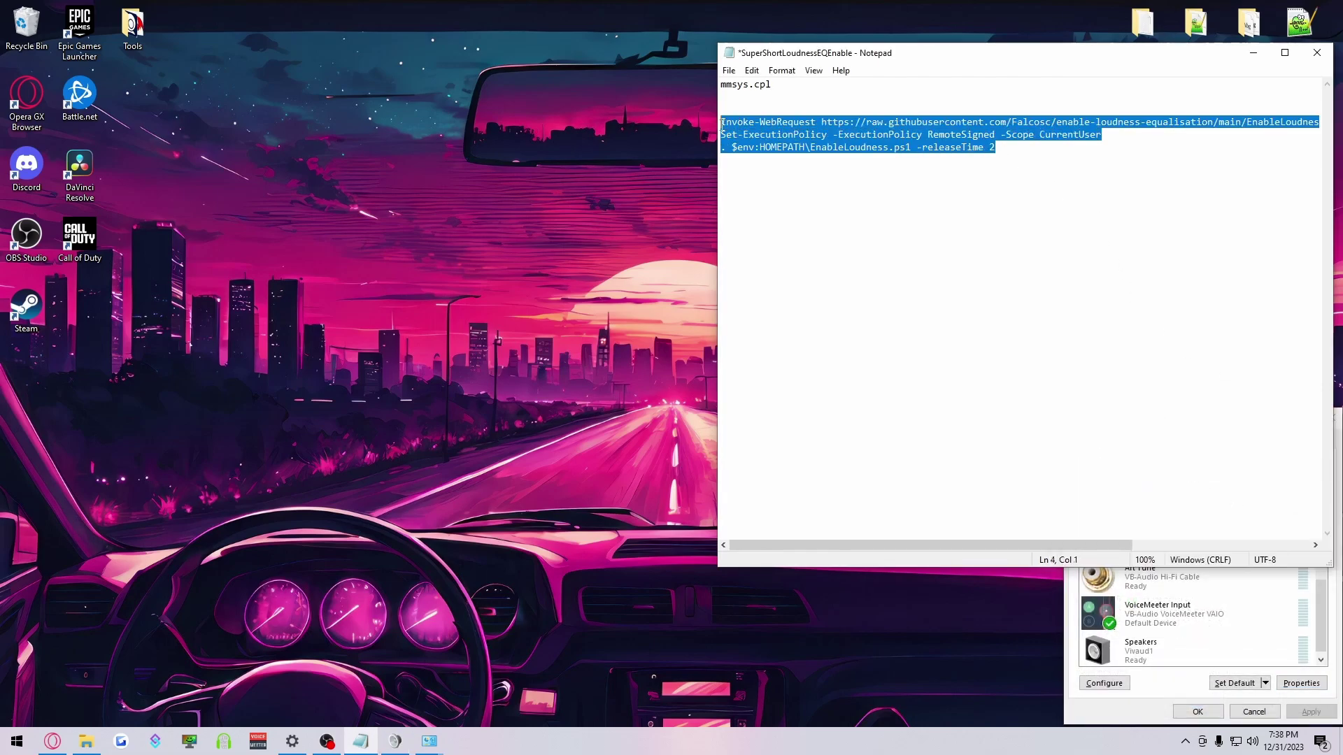
right_click(750, 129)
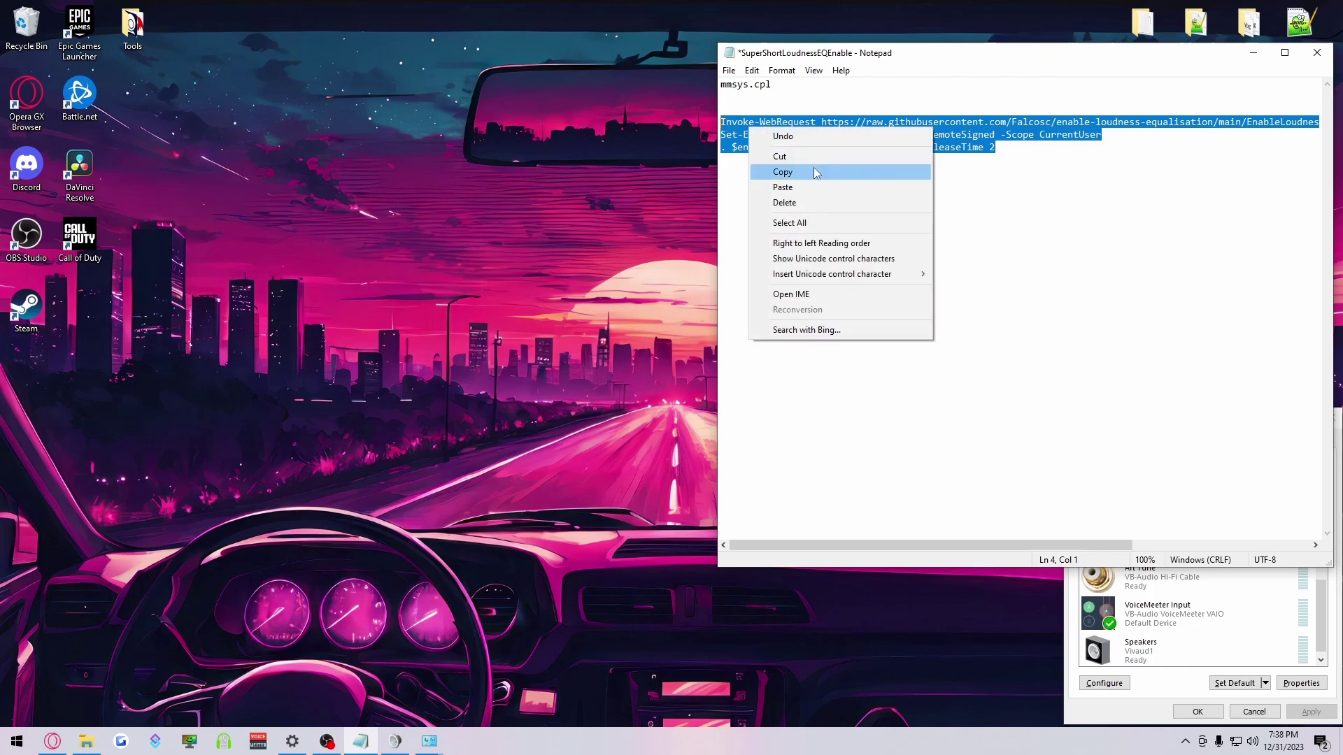
click(815, 172)
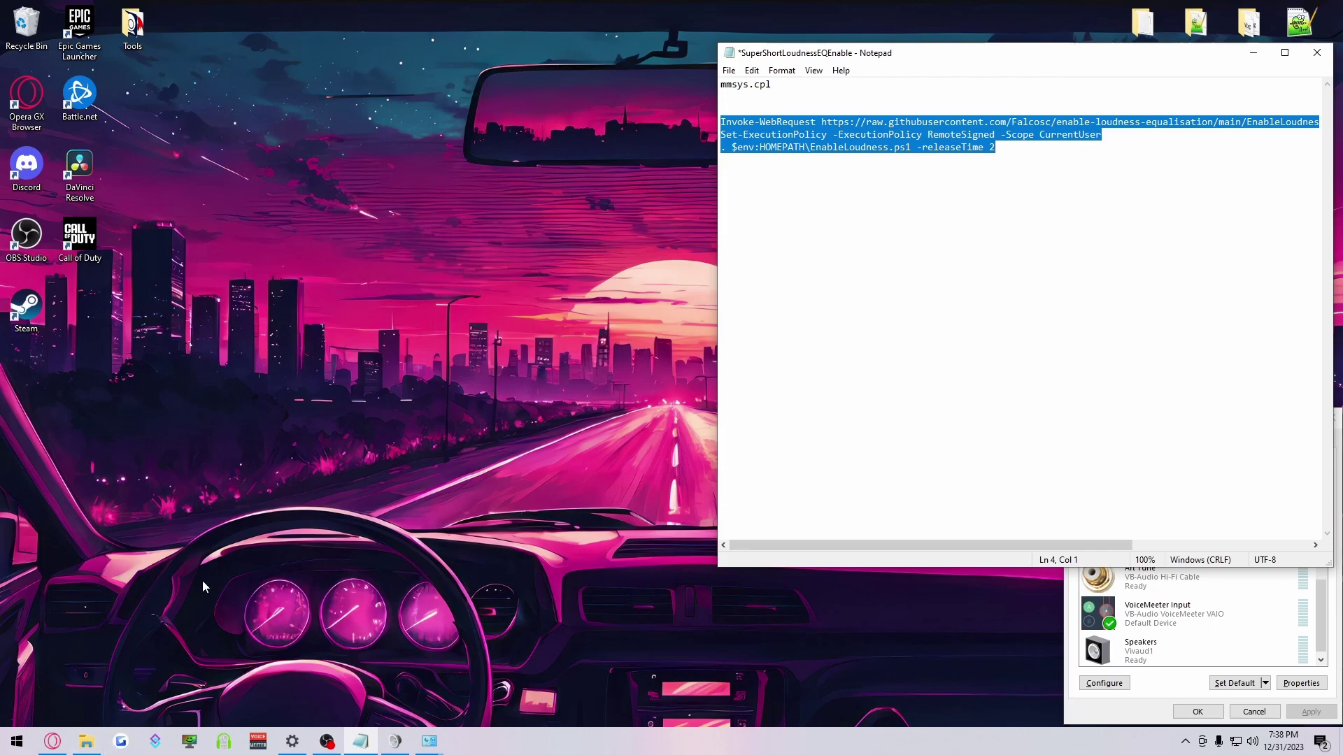
- Search for 'windows powershell', fixing the typo, to launch it as Administrator
key(super)
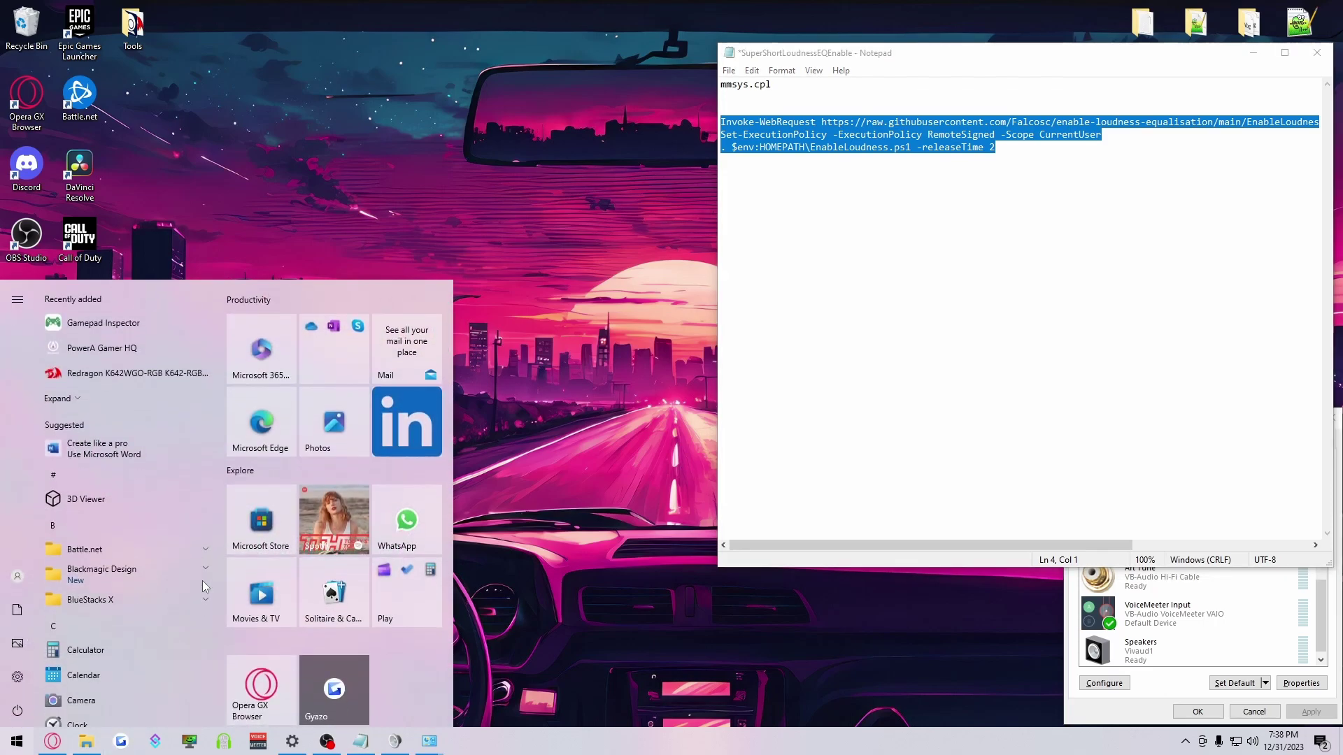
text(windows)
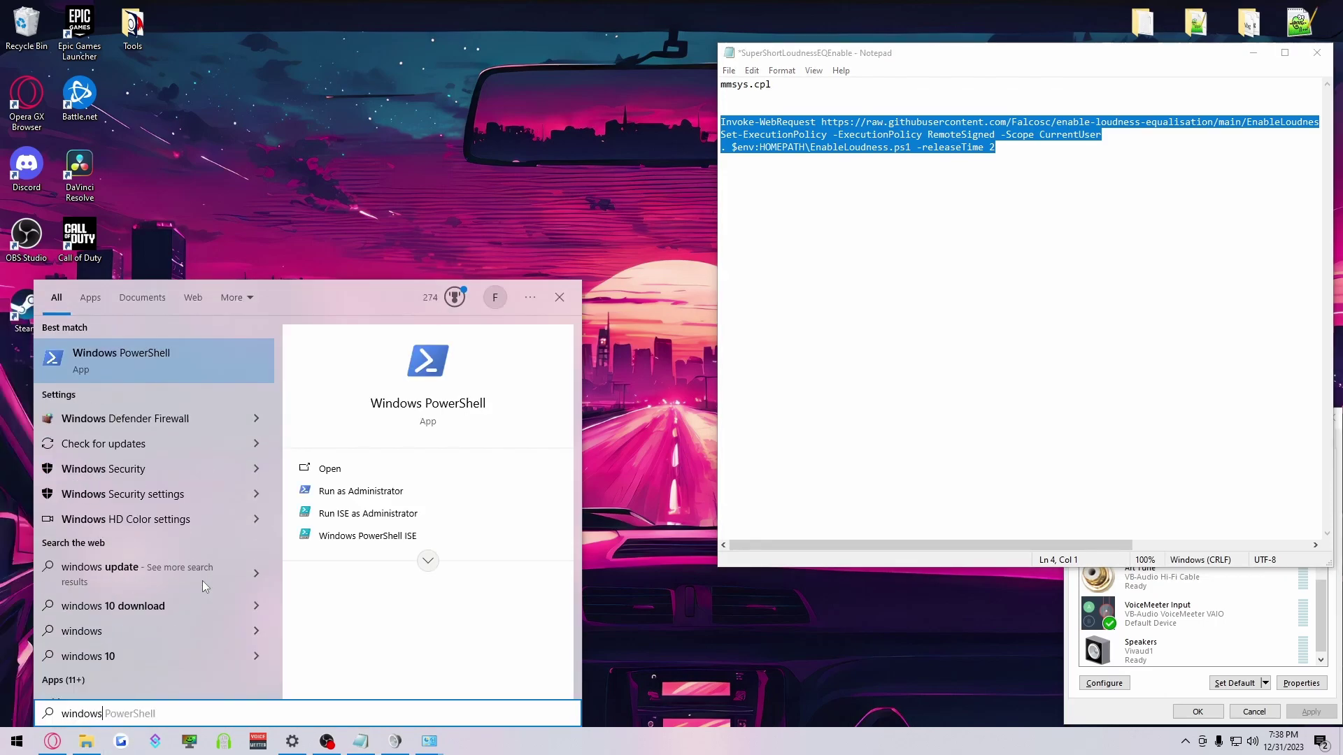
text( powershlel)
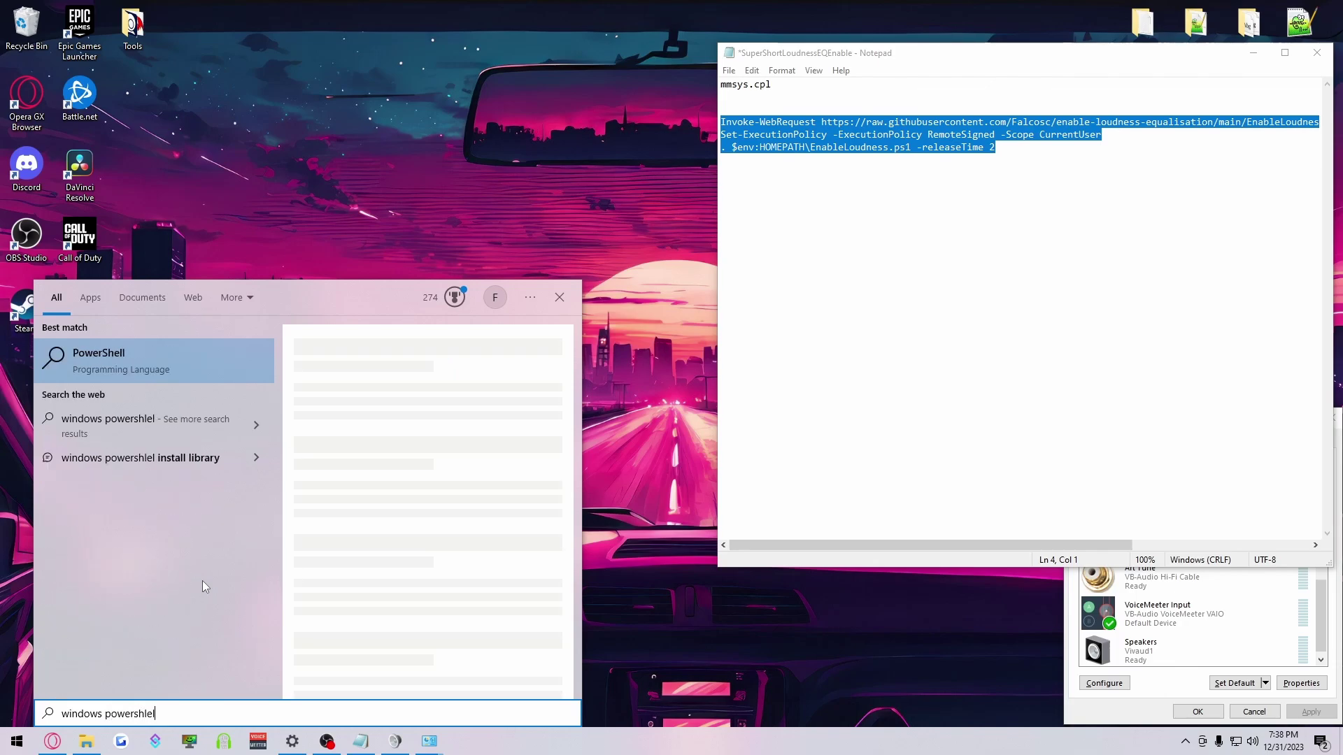
key(BackSpace)
key(BackSpace)
key(BackSpace)
text(ell)
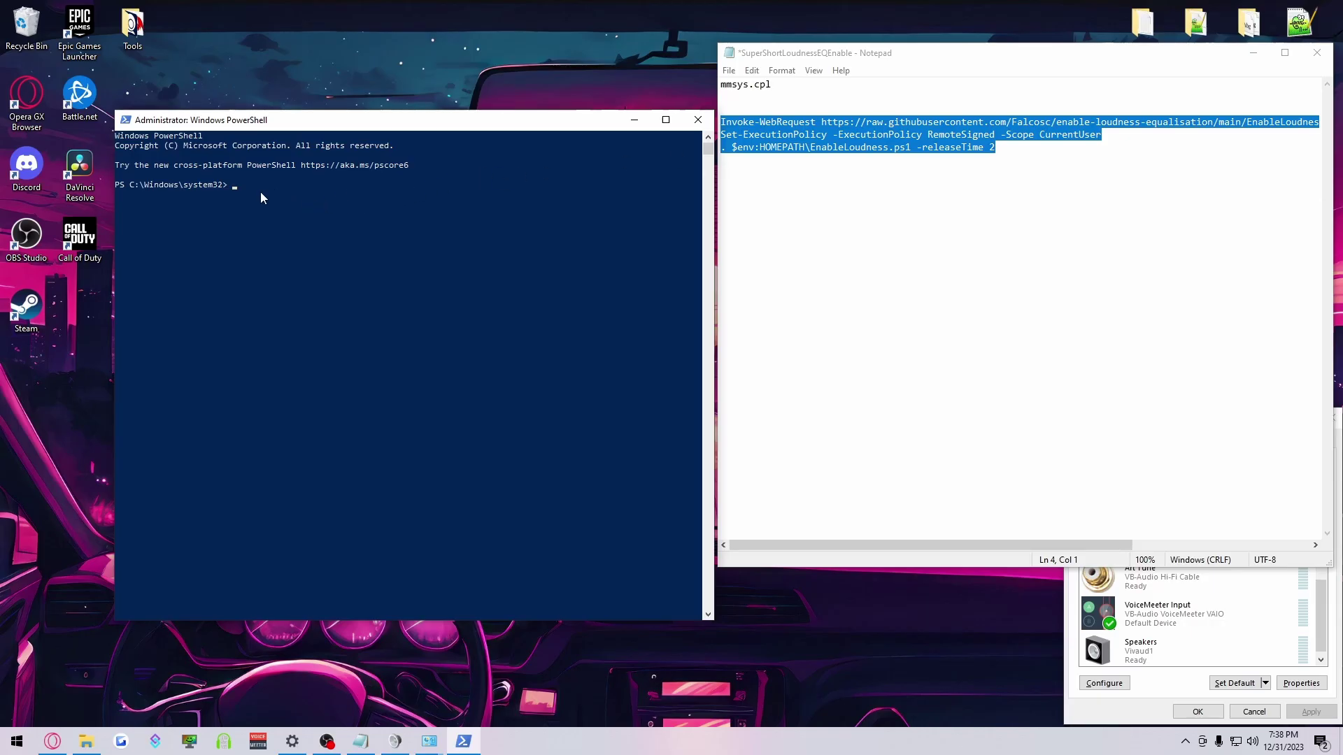
- Paste and run the EnableLoudness commands, answering 'a' (Yes to All) to the policy prompt
right_click(261, 193)
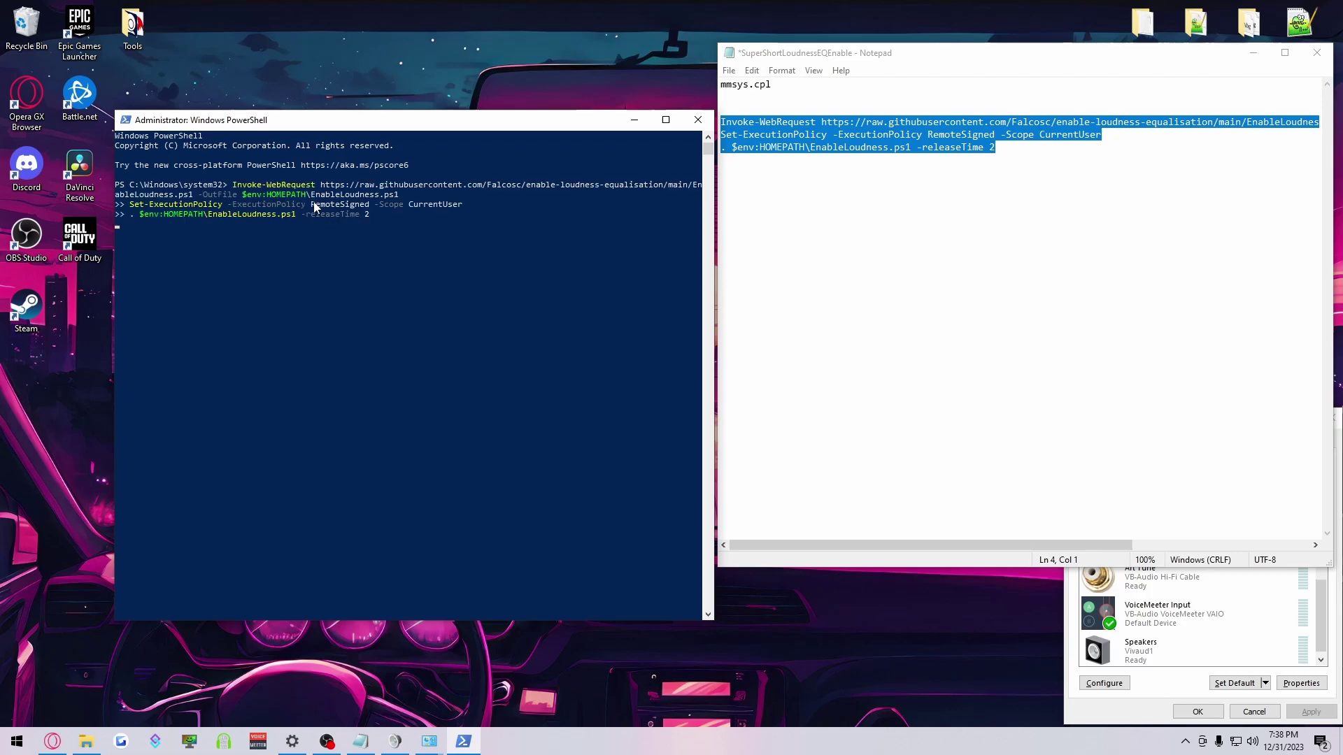
key(Return)
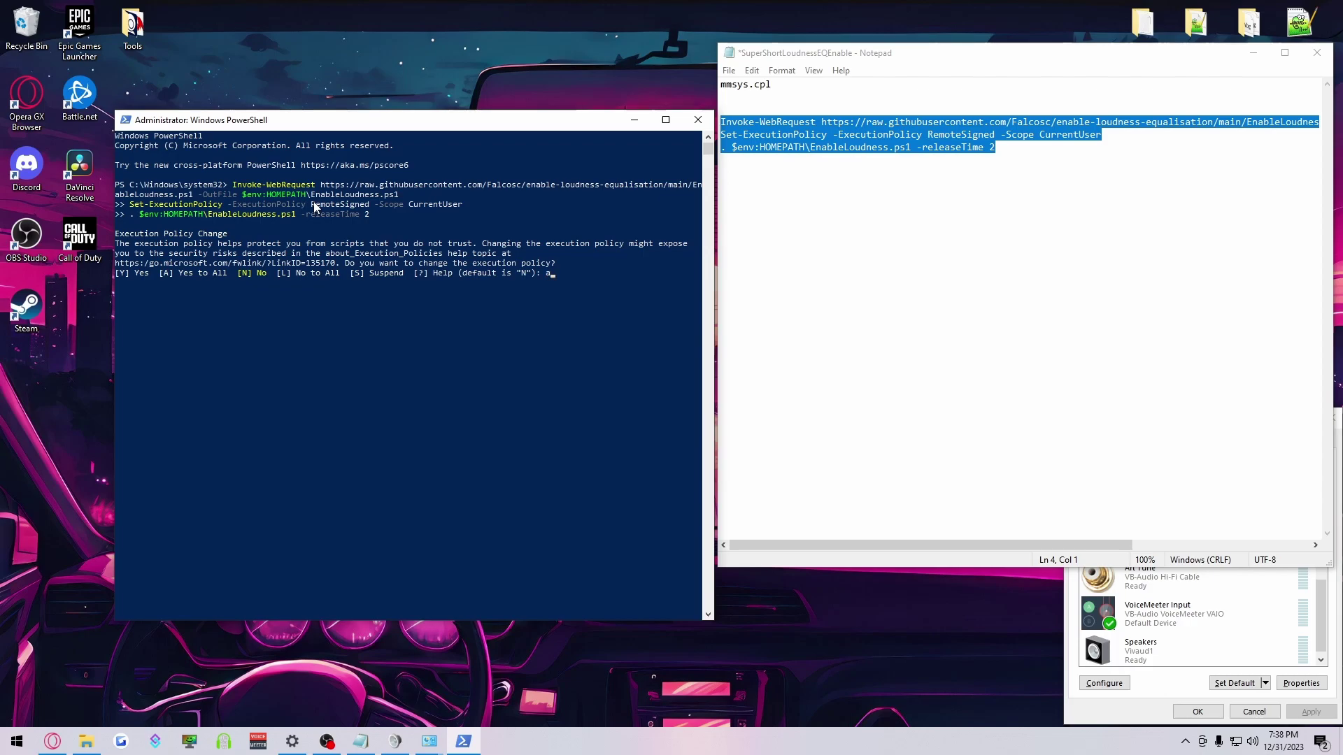
text(a)
key(Return)
- Copy the Speakers Dafult device name from its Properties window
click(1133, 696)
click(1142, 551)
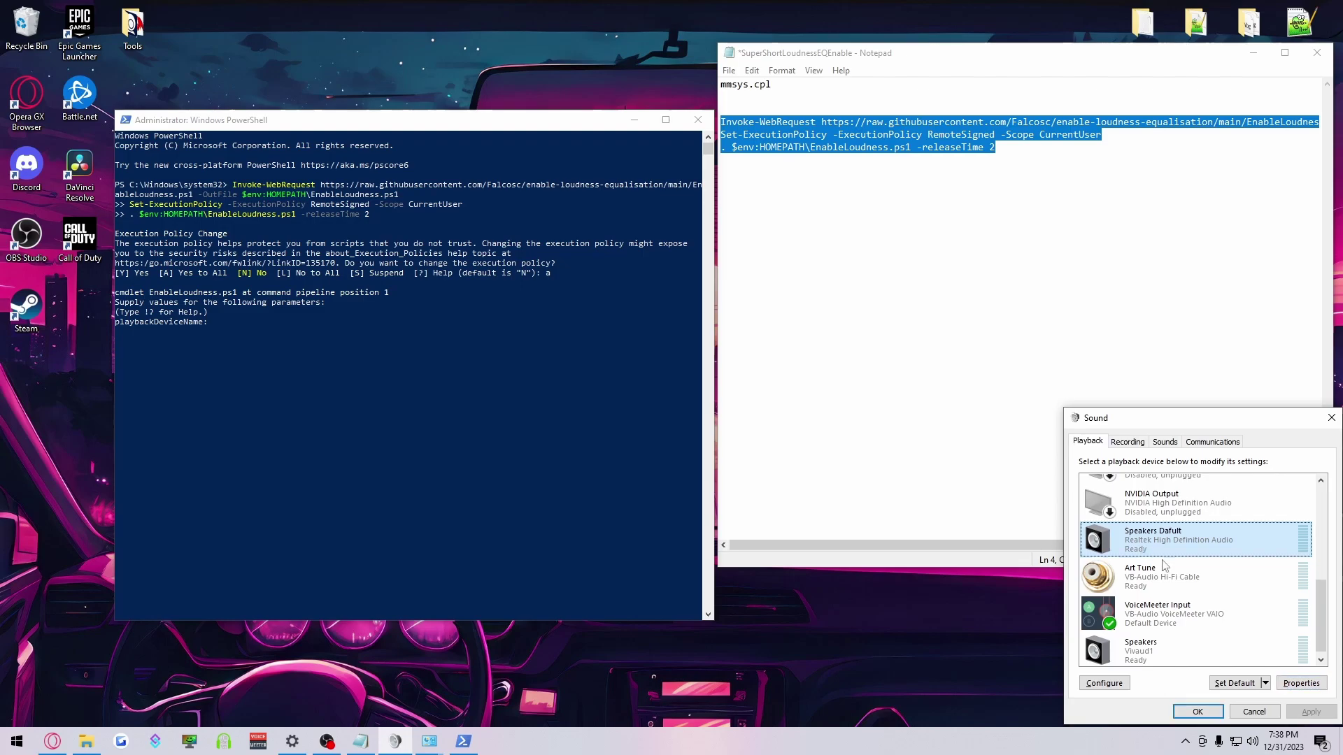
click(1304, 684)
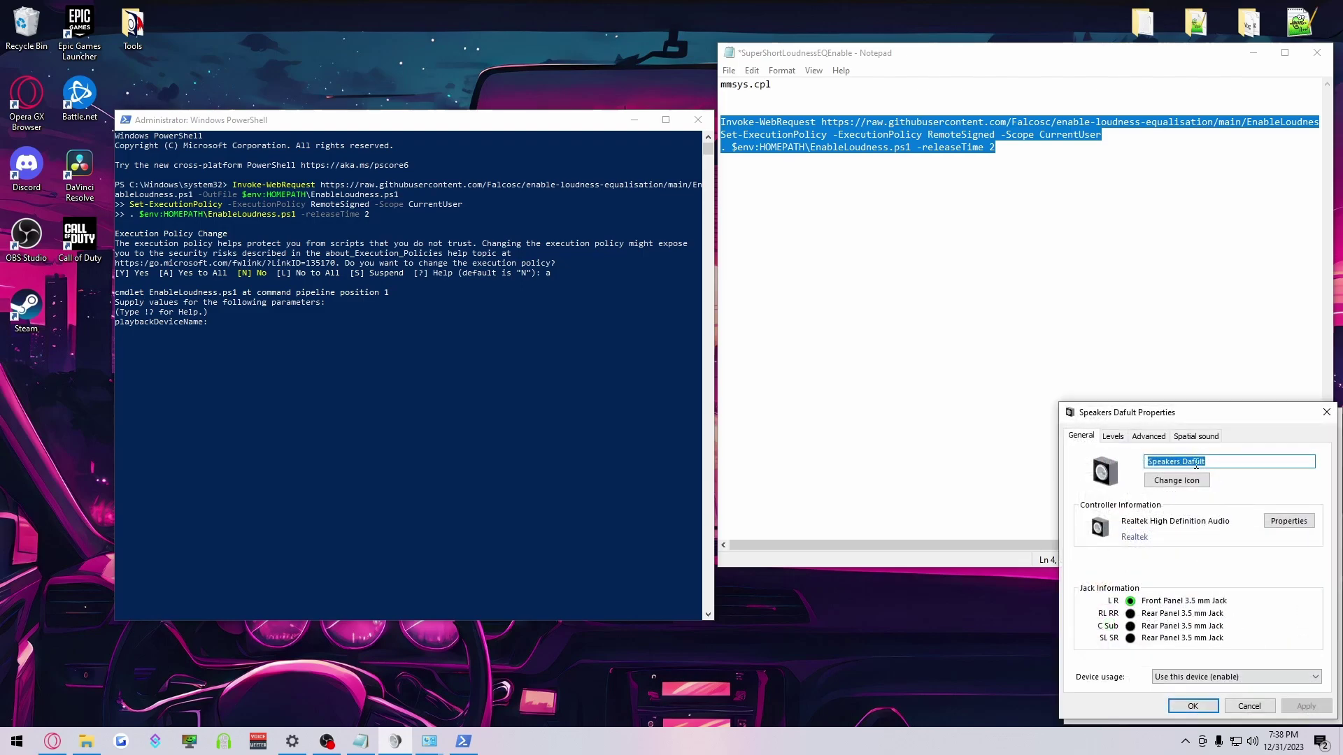
right_click(1161, 462)
click(1193, 505)
click(1192, 705)
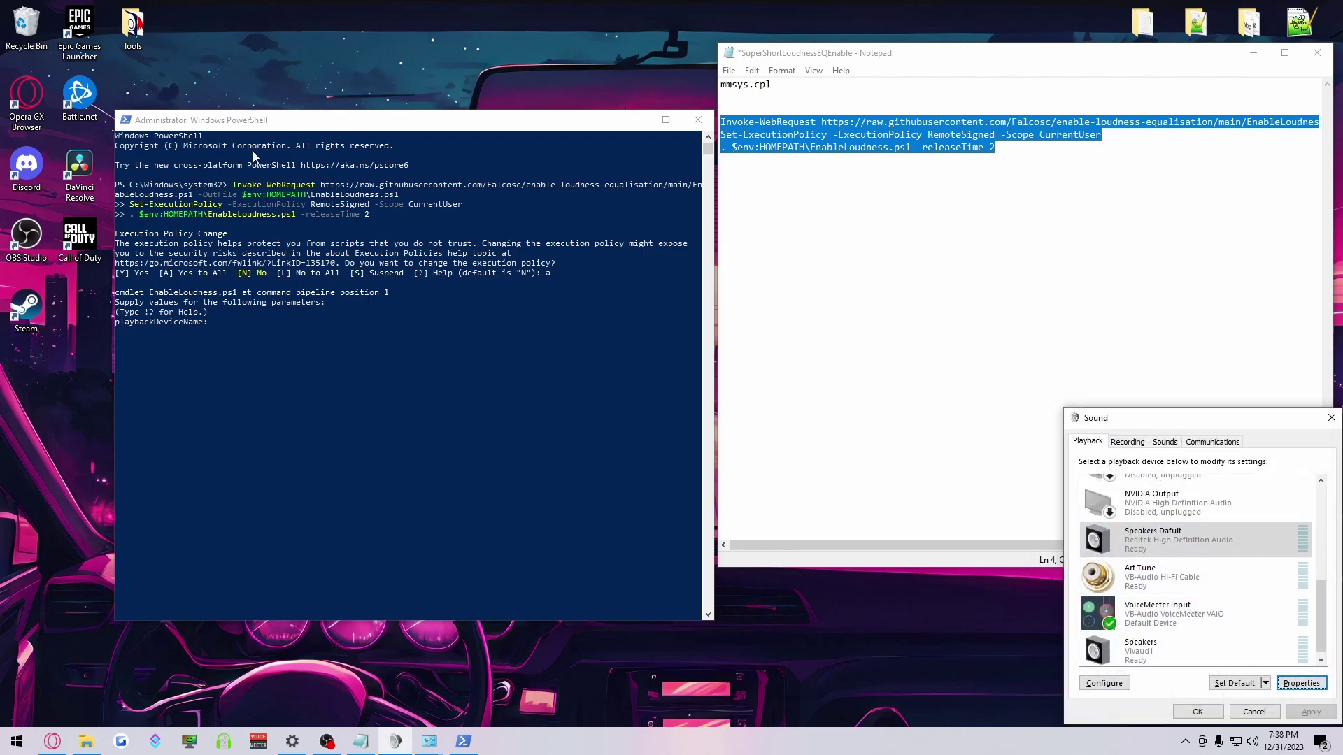
- Enter 'Speakers Dafult' at the PowerShell playbackDeviceName prompt
click(293, 115)
text(Speakers Dafult)
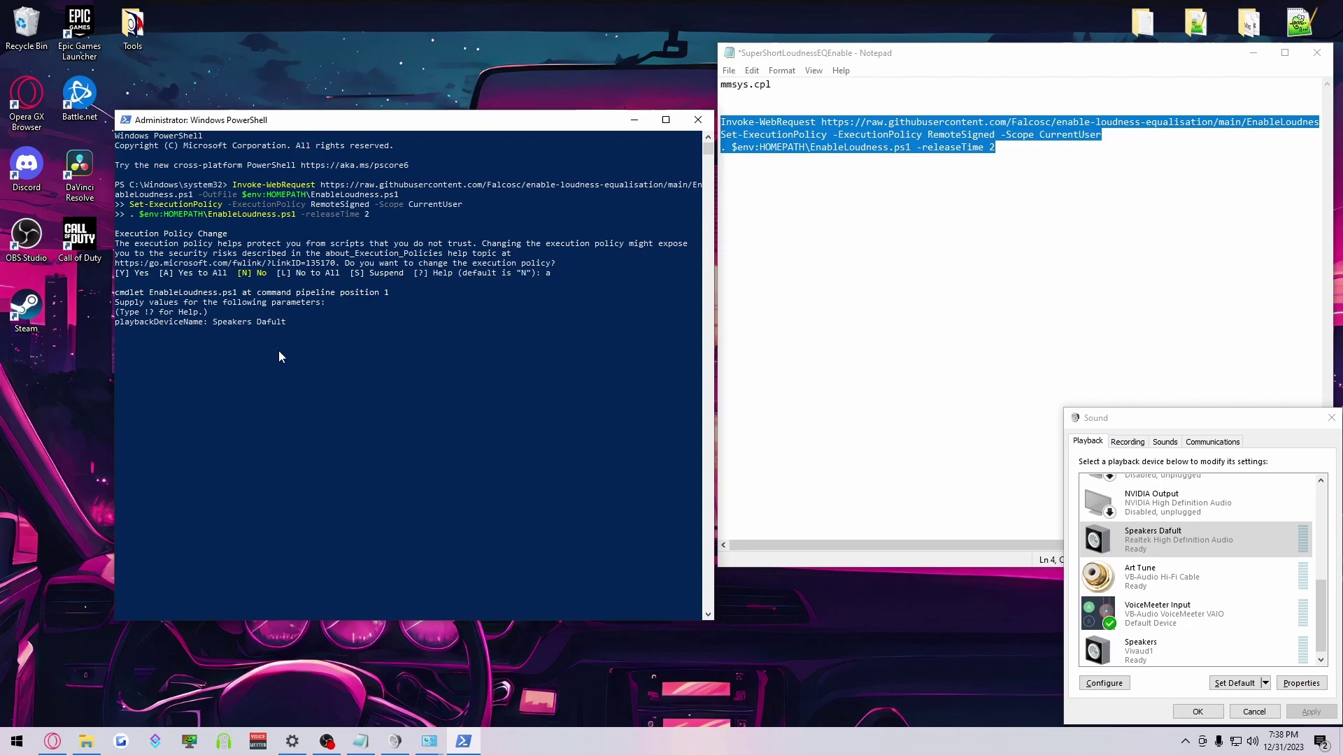
key(Return)
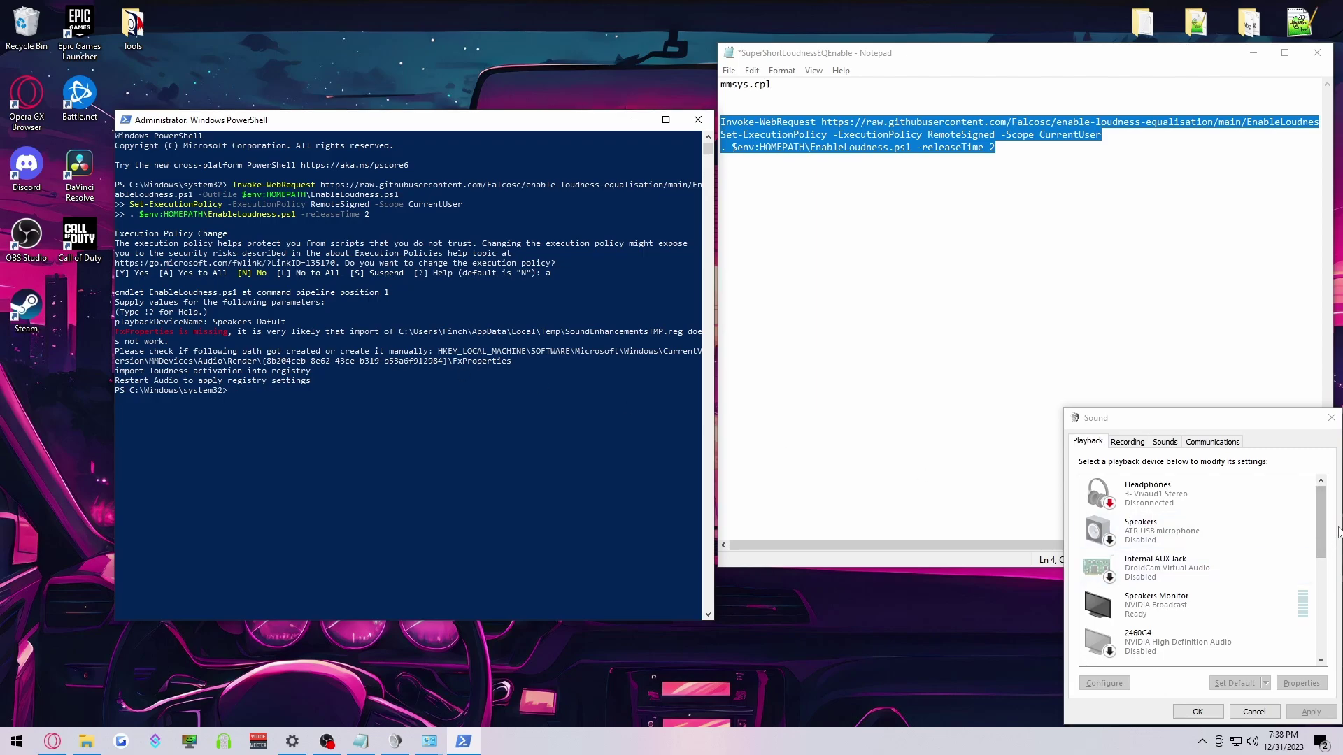
- Open Speakers Dafult's Enhancements and check that Loudness Equalization is enabled
drag(1321, 516, 1327, 602)
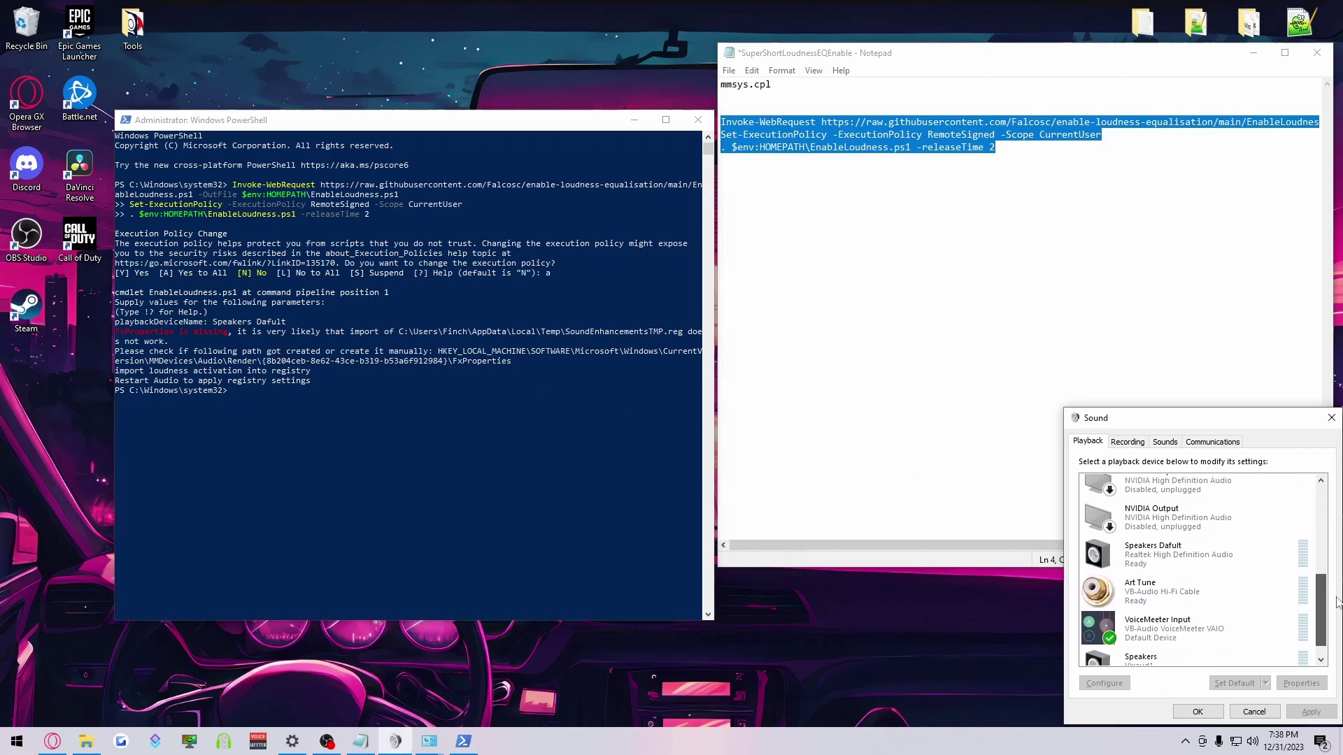
click(1175, 554)
click(1292, 684)
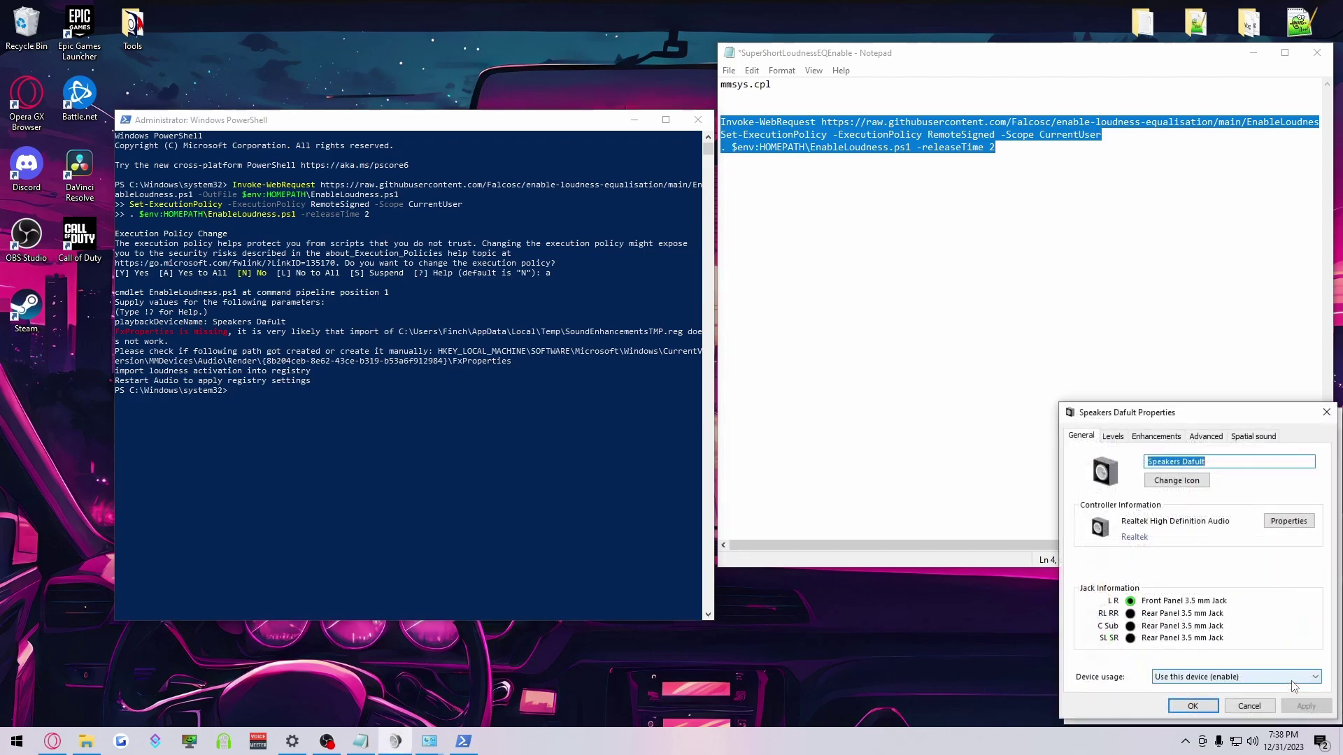
click(1159, 434)
drag(1183, 419, 627, 287)
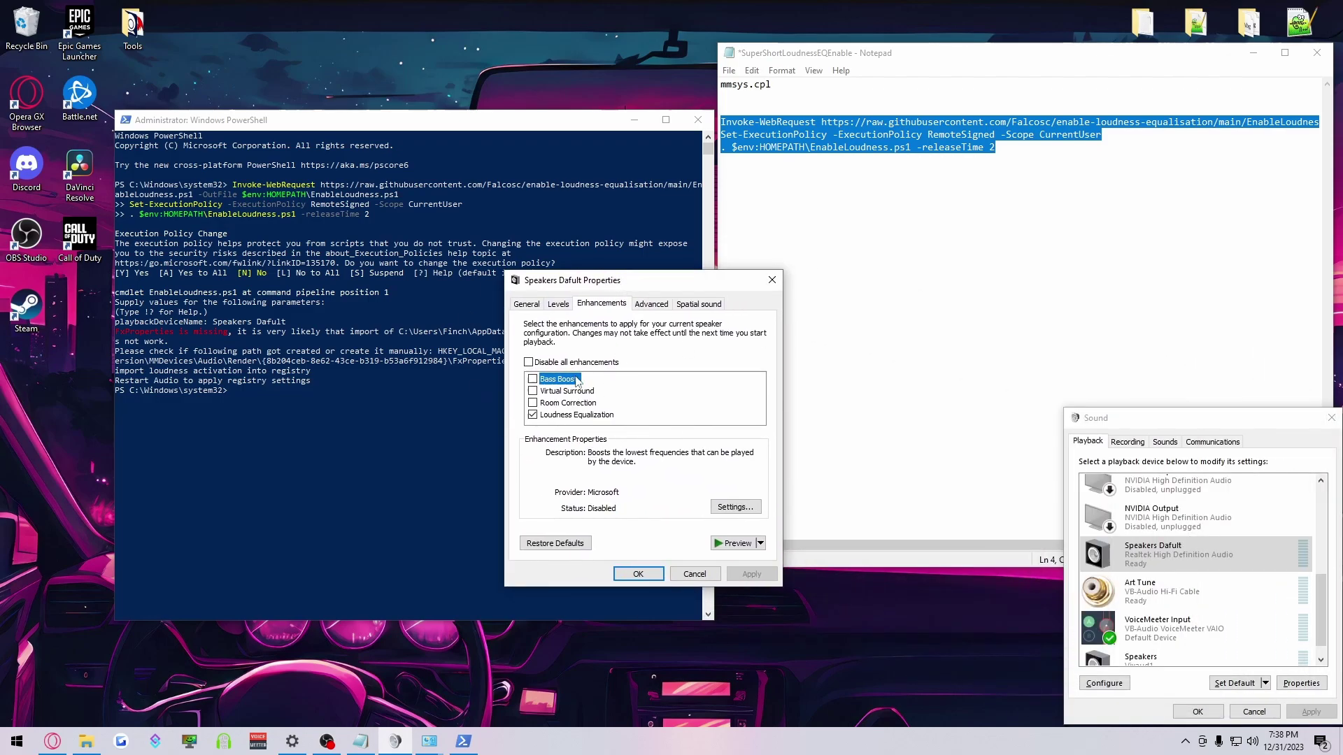
click(536, 416)
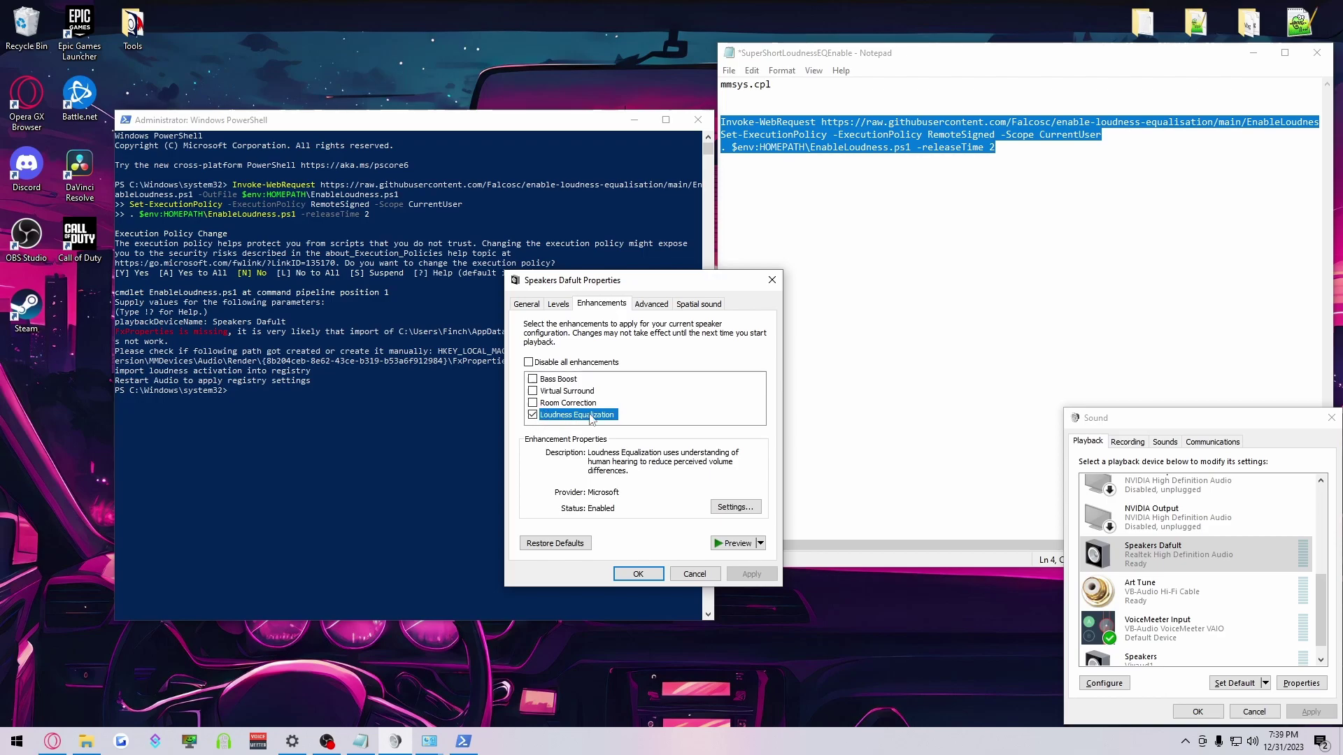
- Move the Loudness Equalization release time to Short, confirm, and close the properties
click(740, 510)
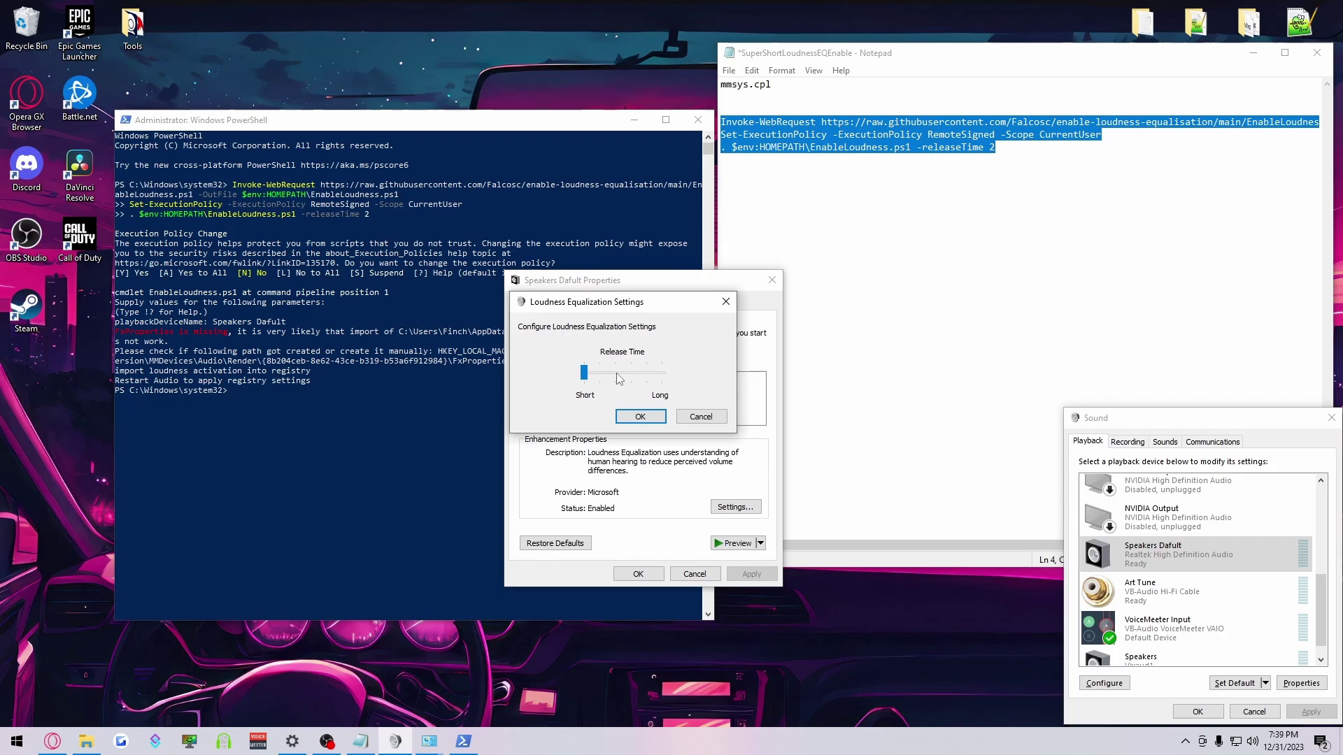
drag(579, 380, 618, 374)
click(637, 417)
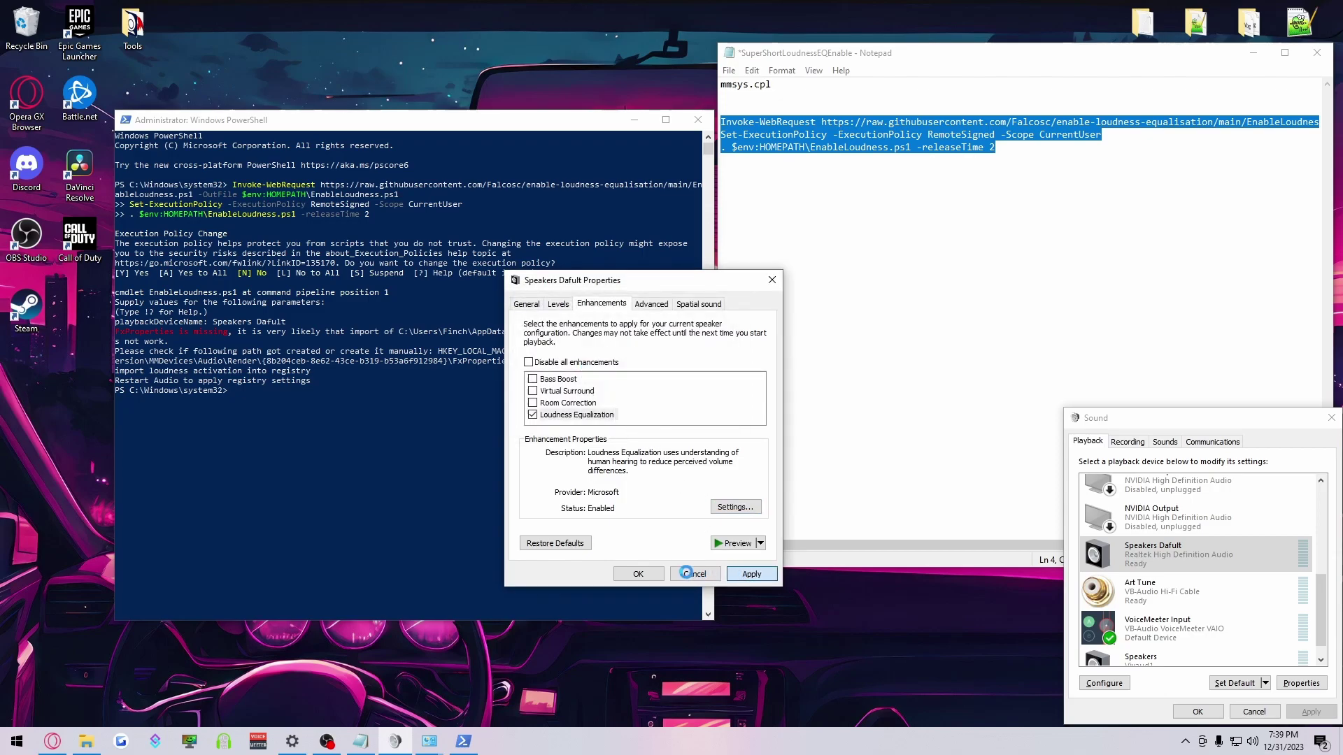
click(640, 575)
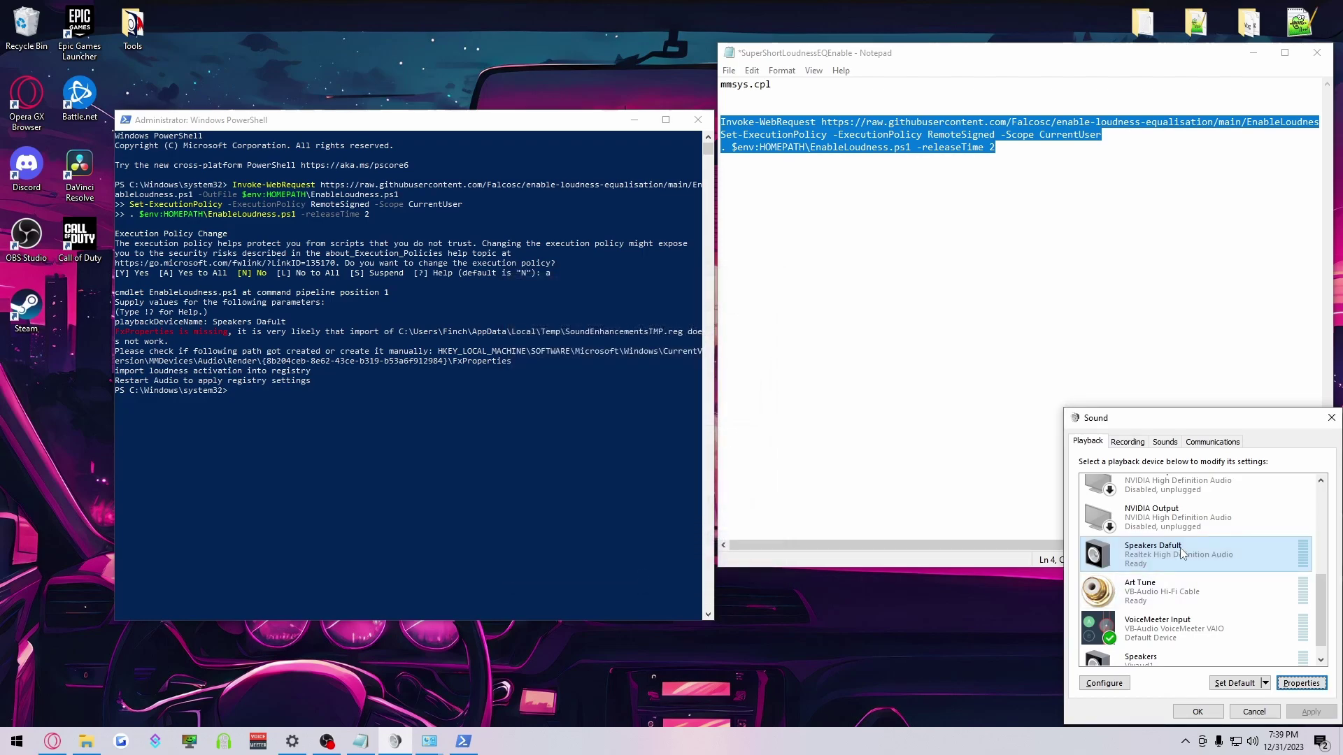
click(1252, 557)
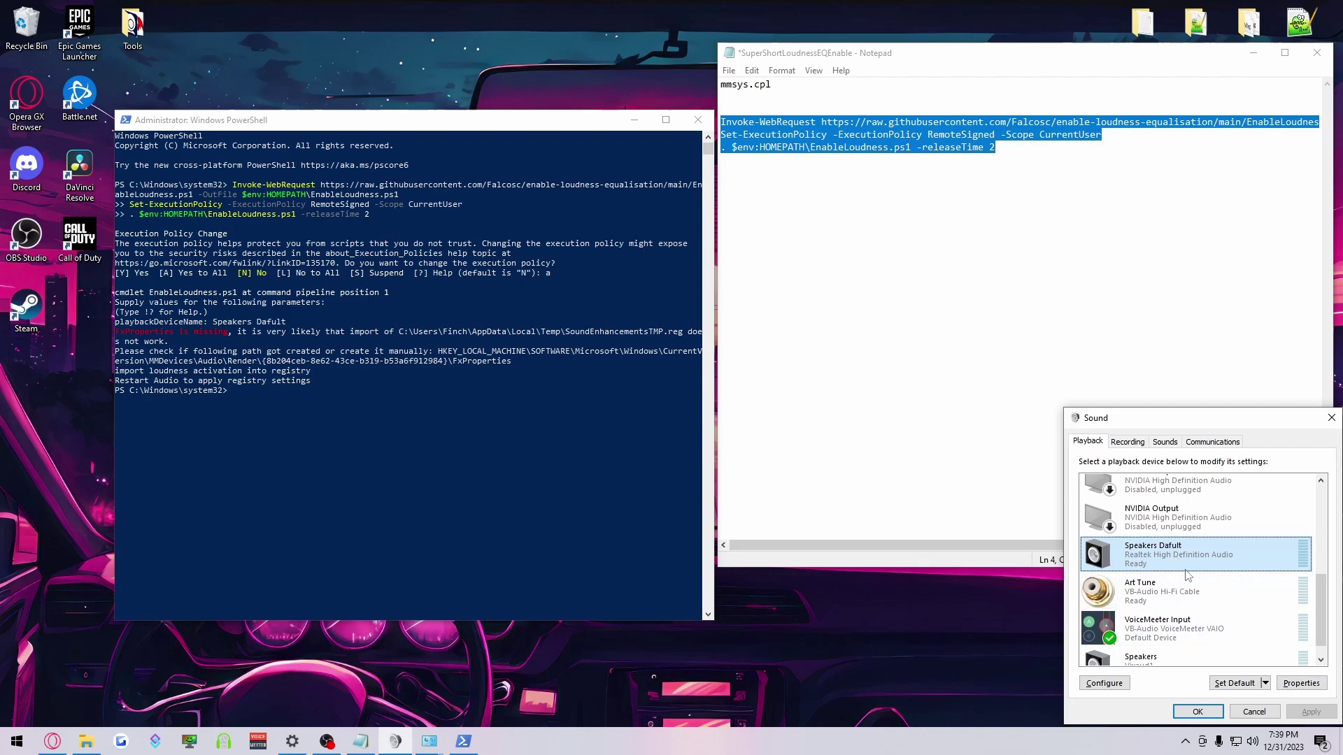
mouse_move(1321, 609)
mouse_down()
mouse_move(1324, 515)
mouse_move(1330, 626)
mouse_up()
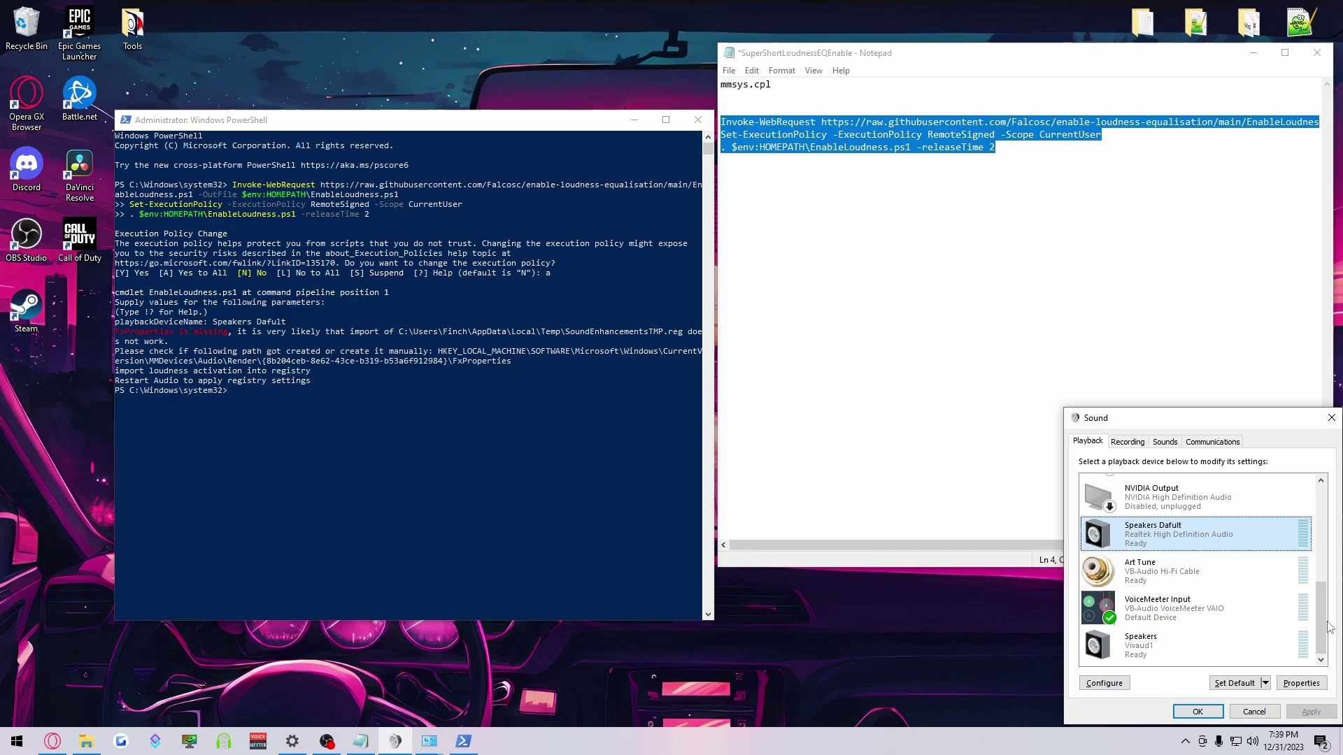
click(1199, 650)
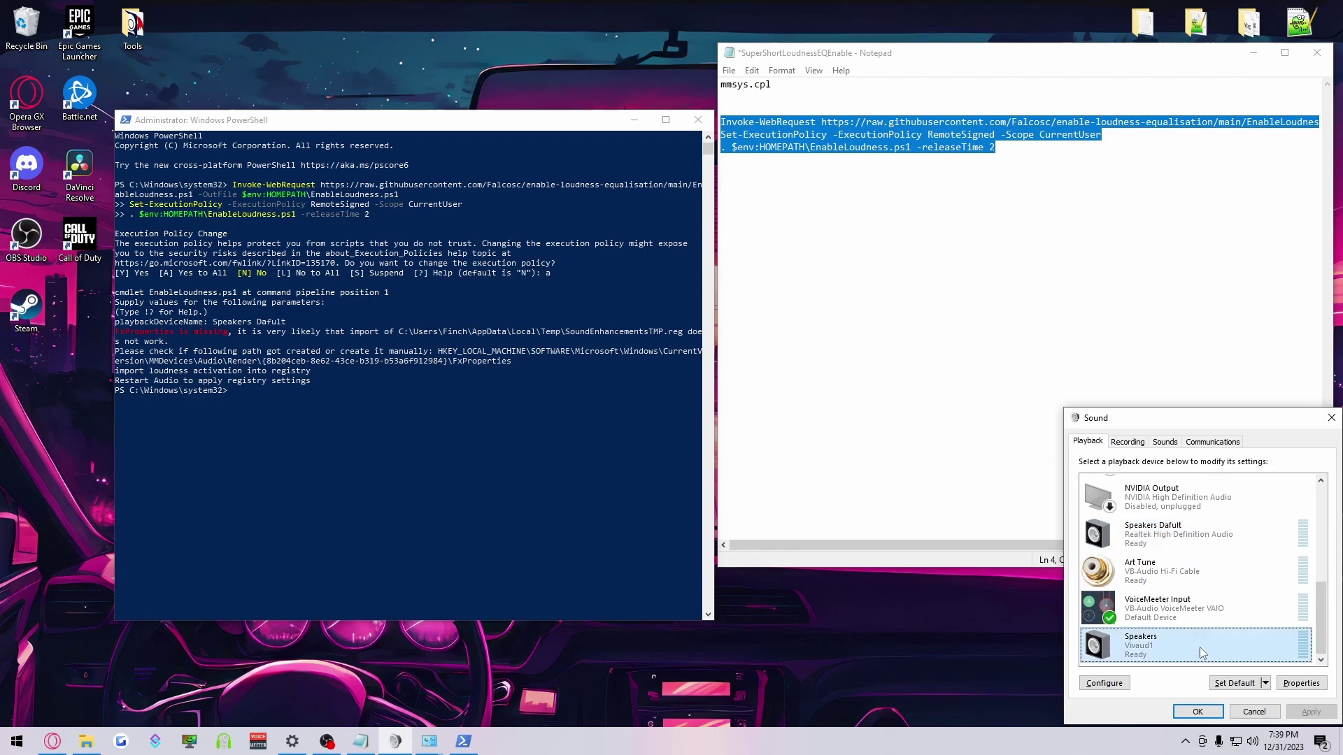
click(1301, 683)
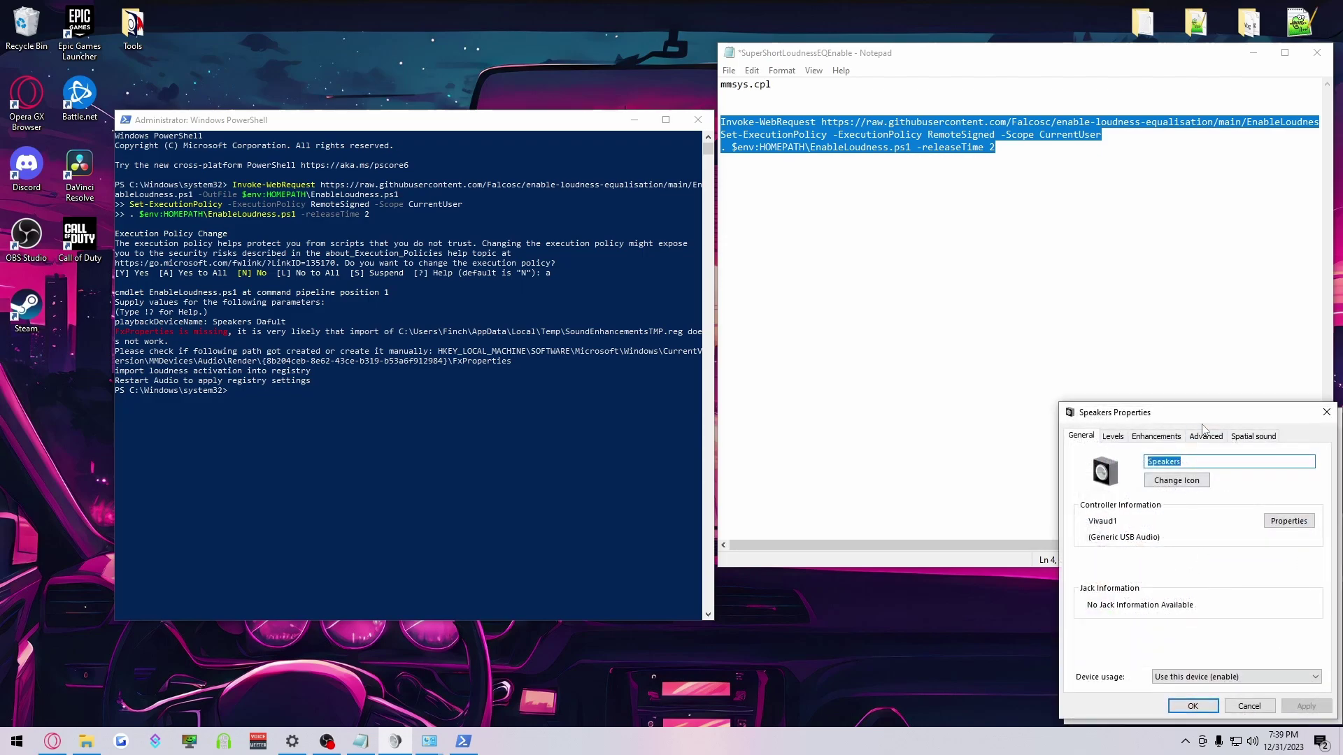
drag(1204, 415, 771, 311)
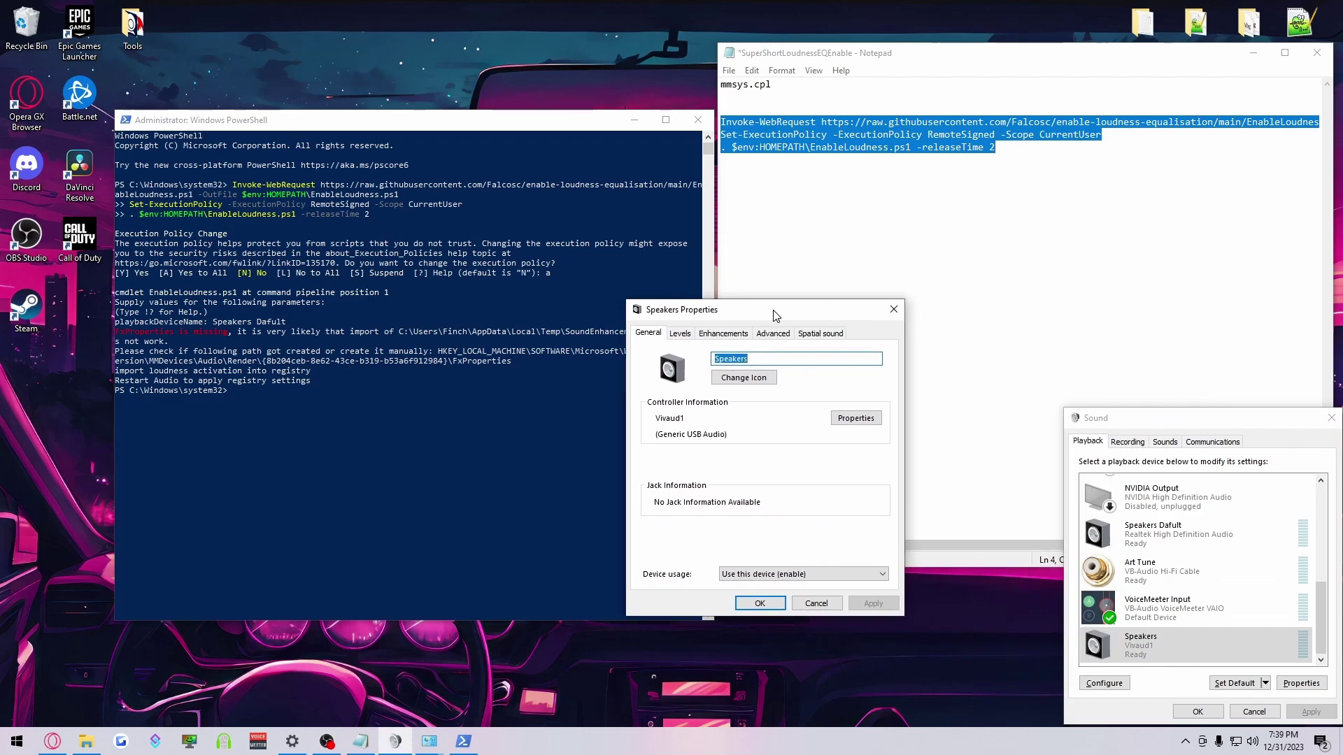
click(723, 333)
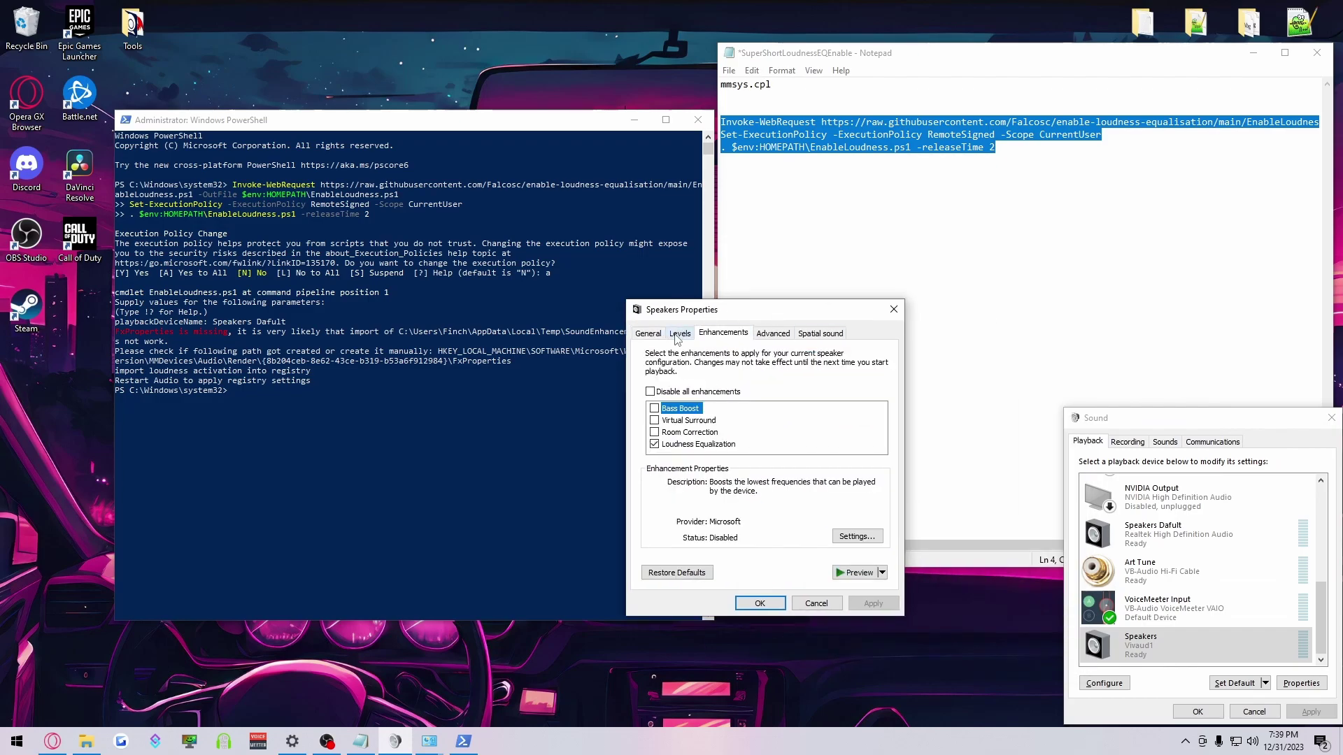
click(648, 334)
click(723, 334)
click(833, 603)
scroll(1328, 610, up, 1)
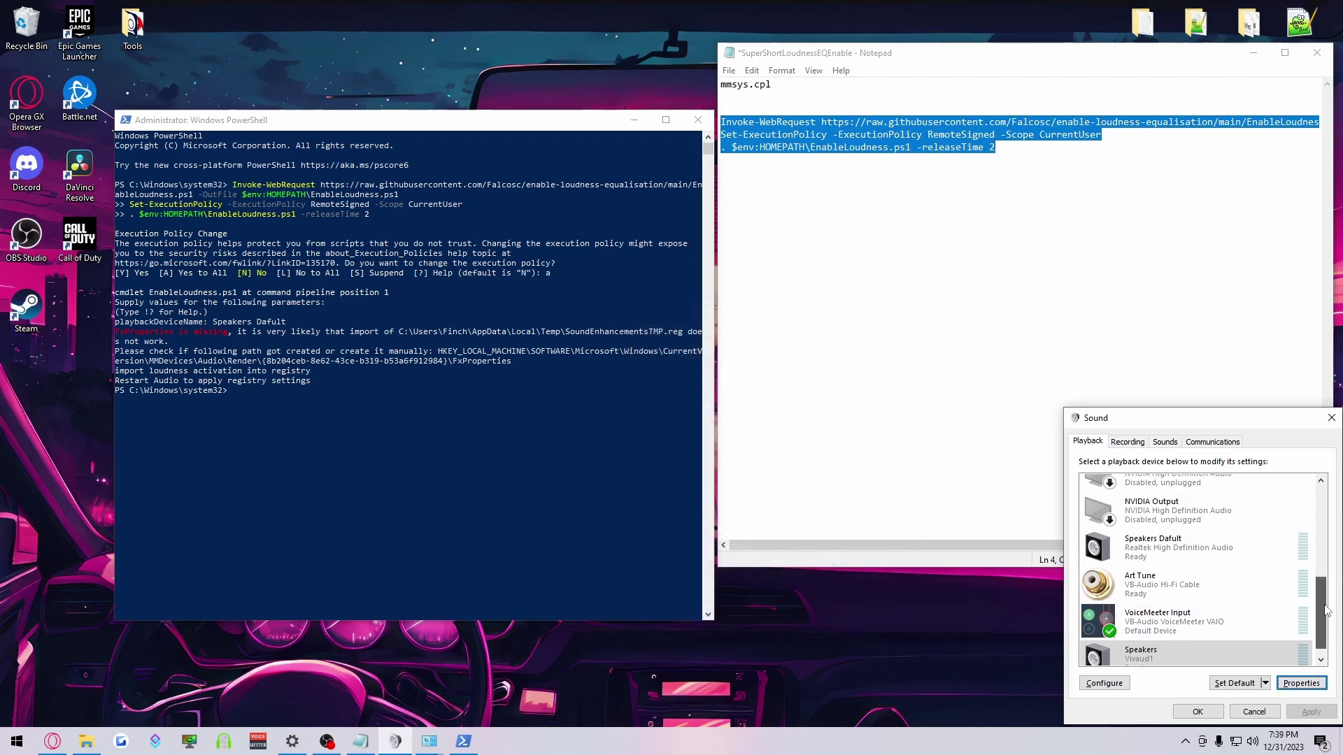
scroll(1327, 610, up, 5)
click(1129, 605)
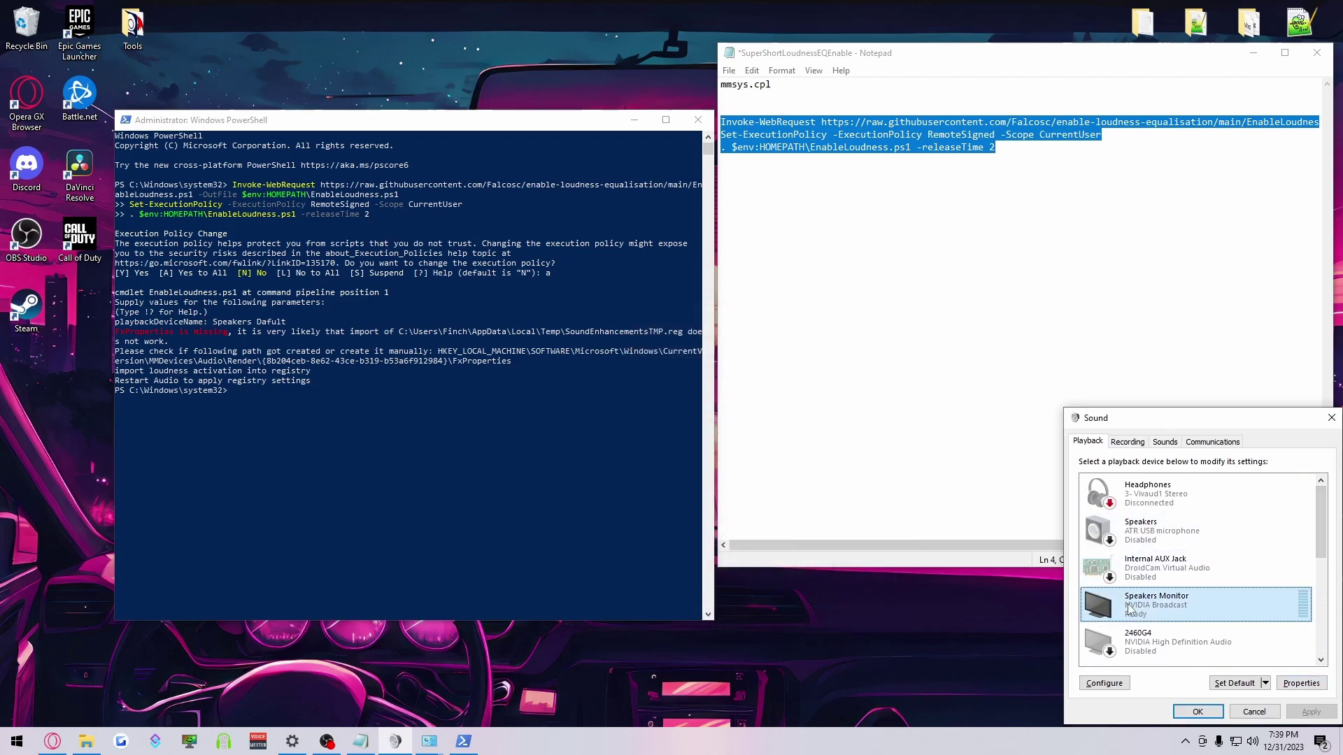
click(1302, 685)
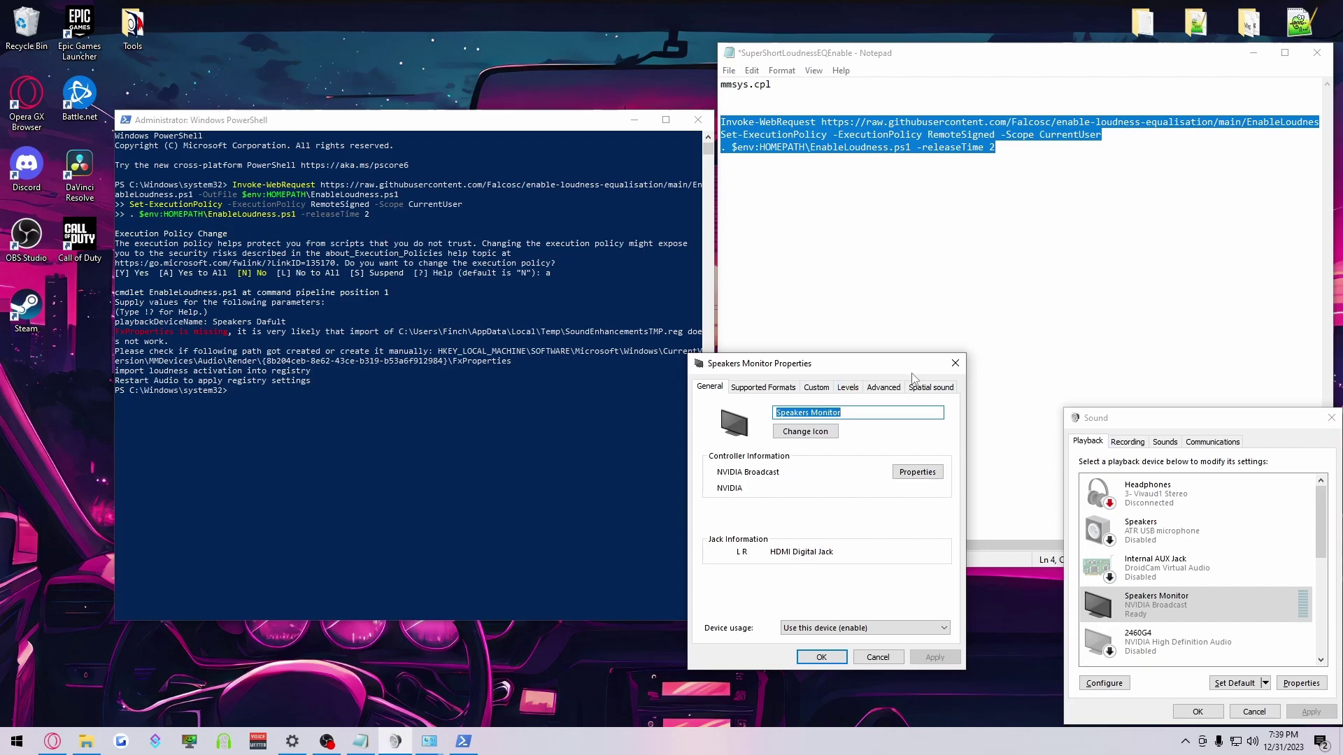
click(956, 365)
scroll(1325, 511, down, 2)
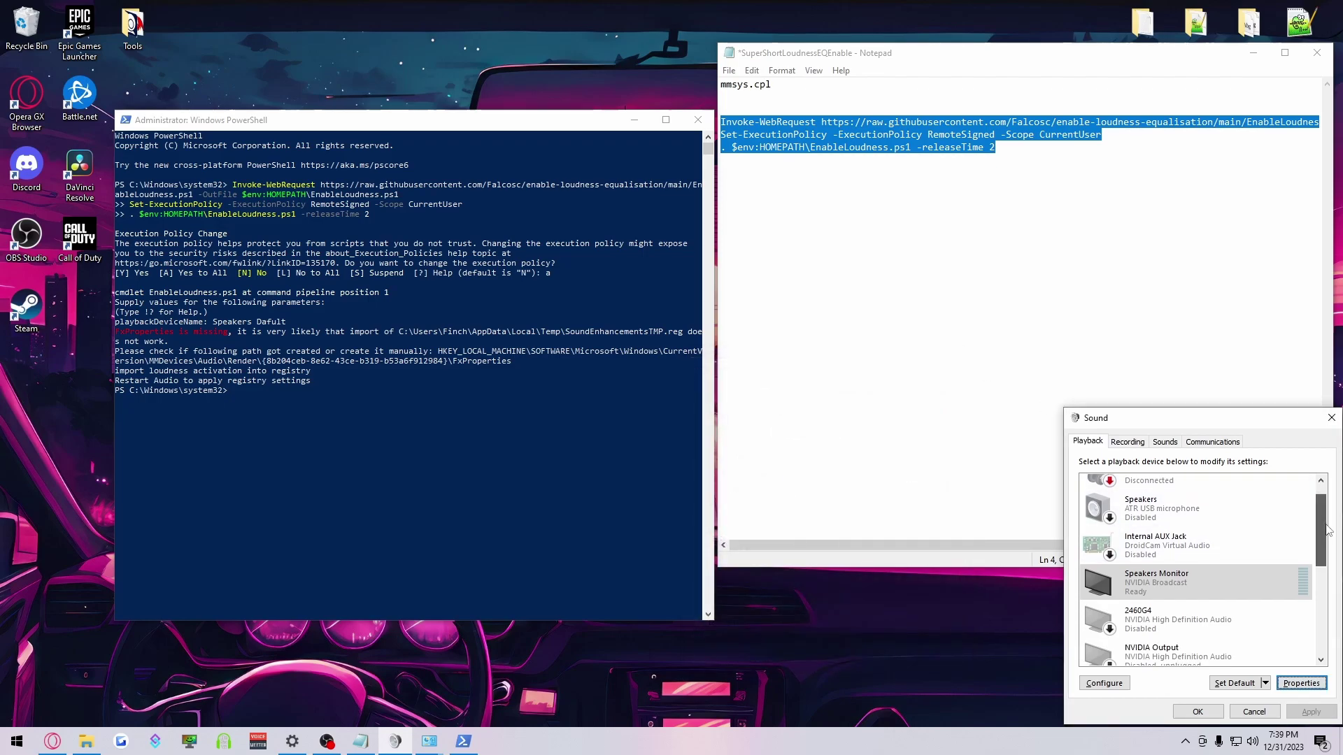
scroll(1327, 507, up, 2)
scroll(1327, 522, down, 2)
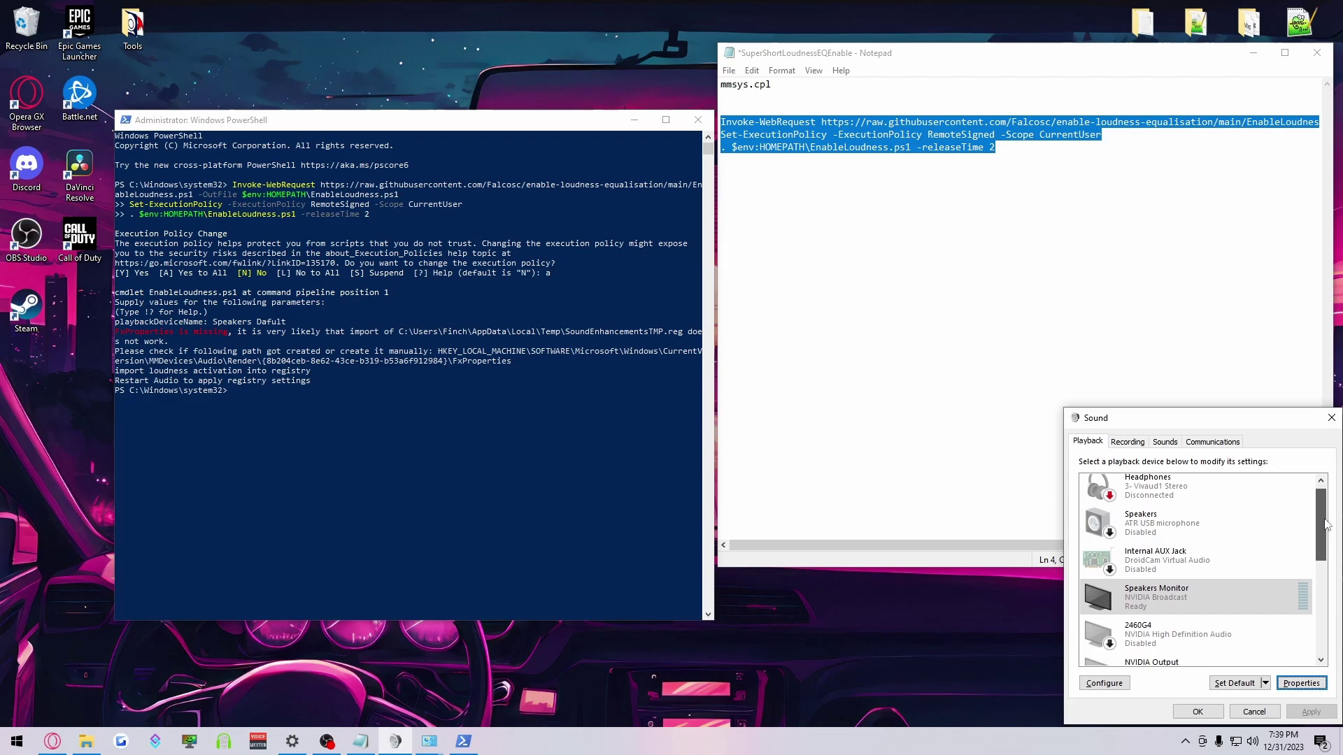
drag(1334, 587, 1339, 629)
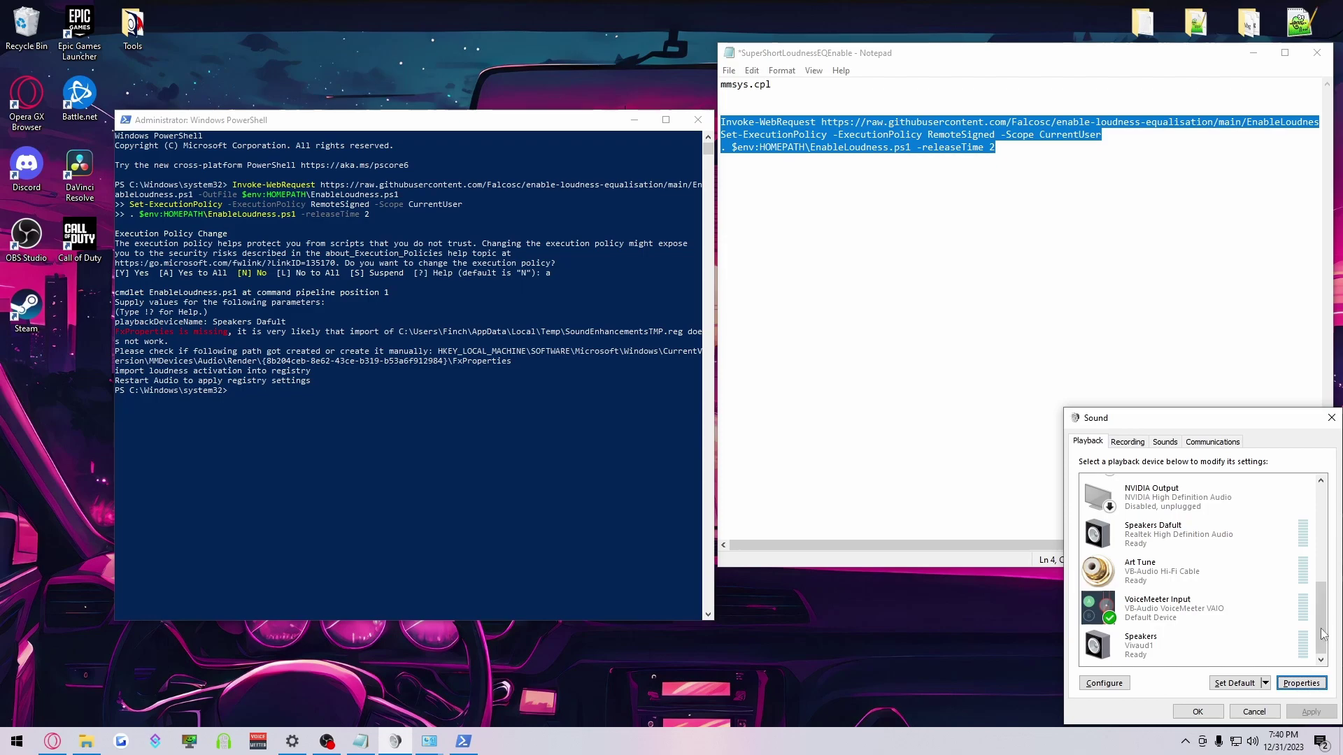
- Bring the Notepad window with the loudness-equalisation script in front of the Sound list
click(755, 258)
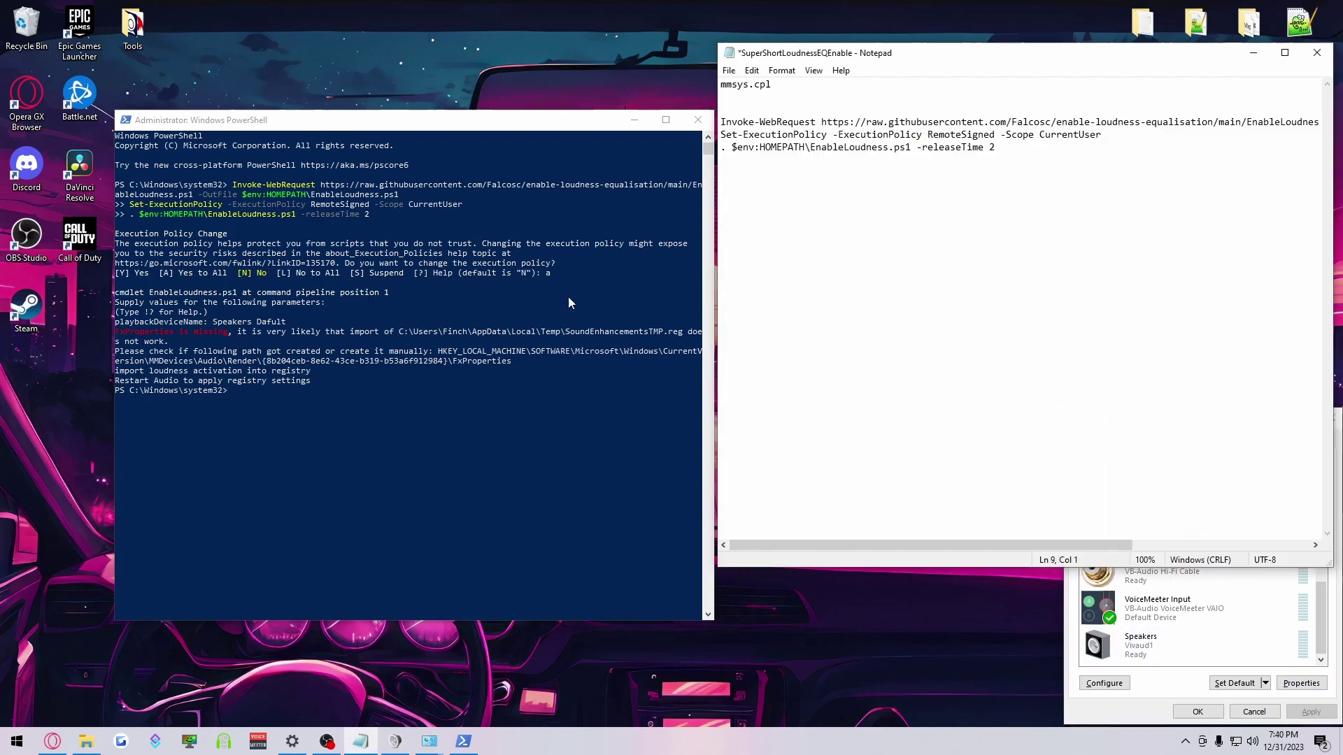